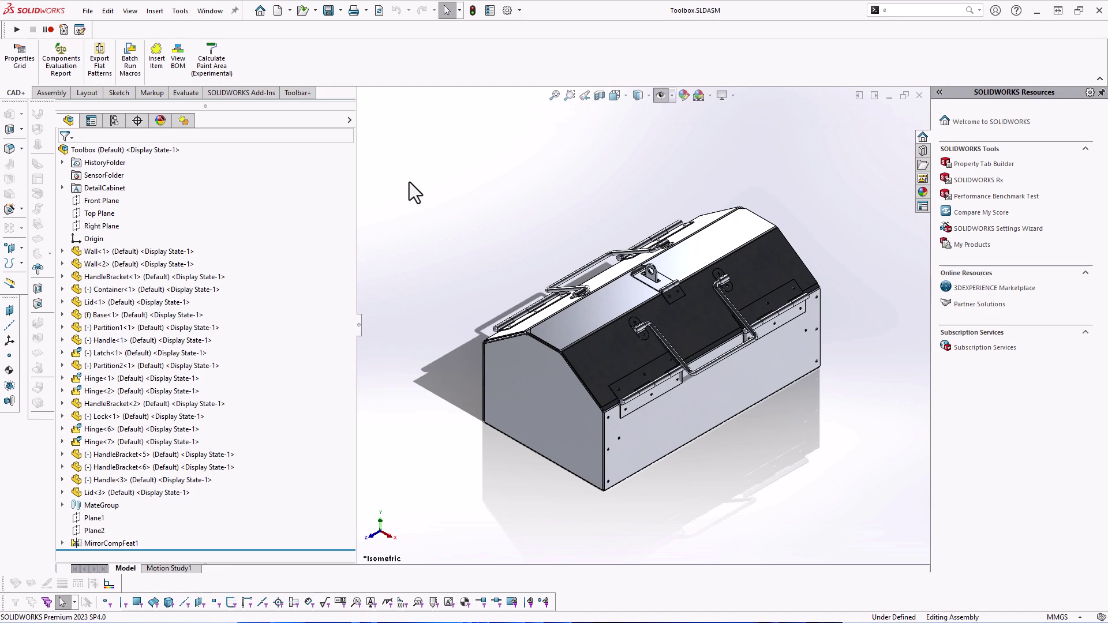
Switch to the CodeStack Export macro page in the browser, copy its full VBA code, and return to SOLIDWORKS
key("alt+Tab")
key("alt+Tab")
key("alt+Tab")
key("alt+Tab")
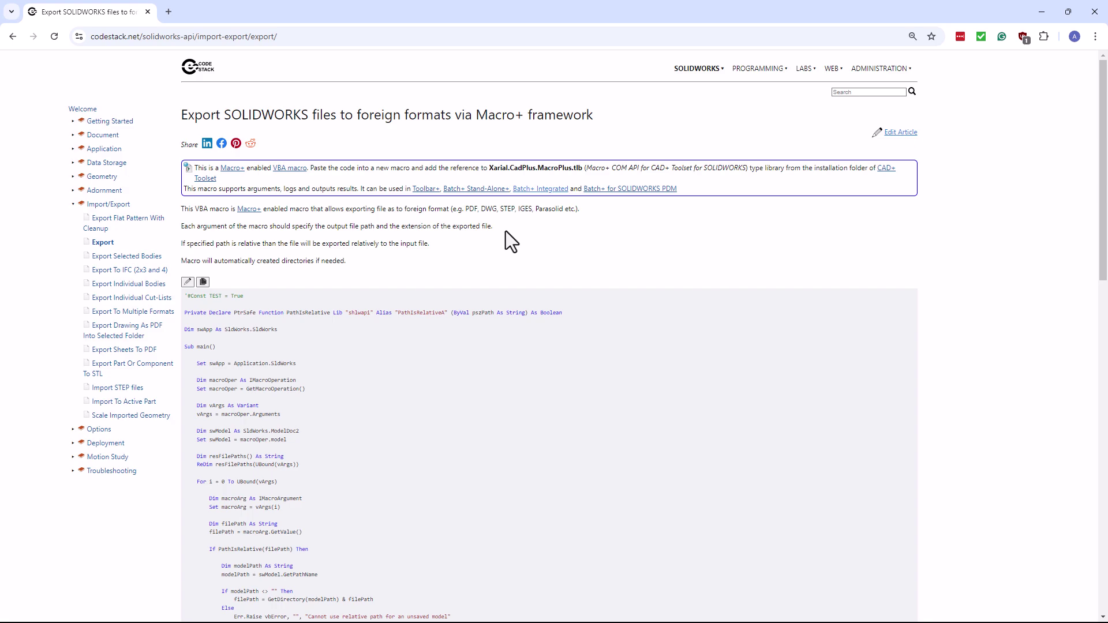
scroll(506, 231, "down", 8)
scroll(508, 235, "down", 7)
scroll(507, 237, "up", 12)
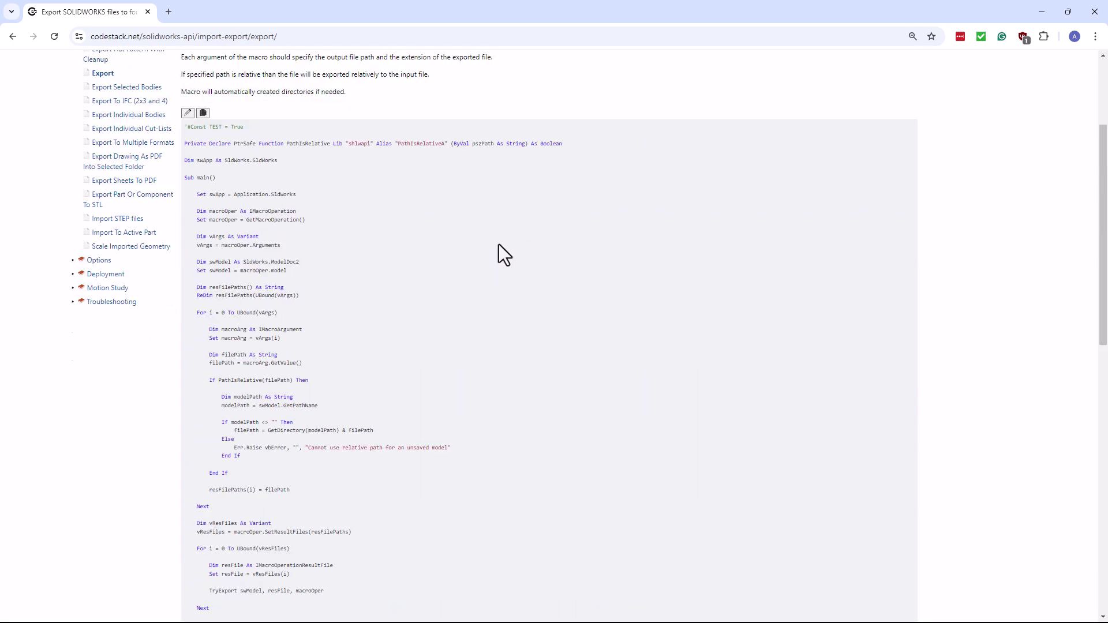
scroll(499, 244, "up", 3)
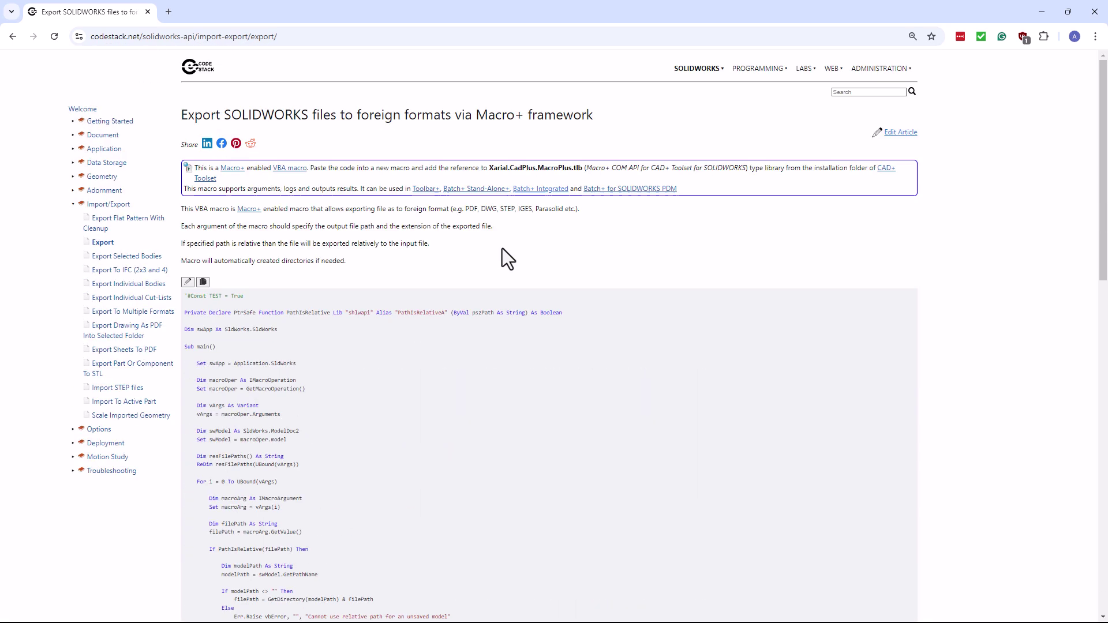
left_click(203, 283)
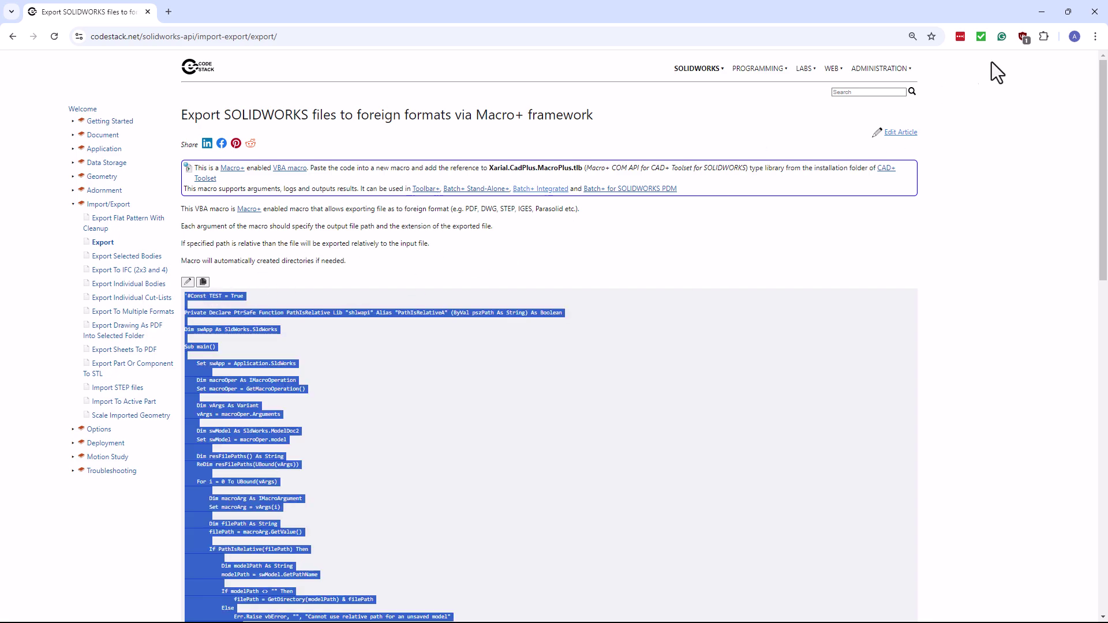
left_click(1042, 16)
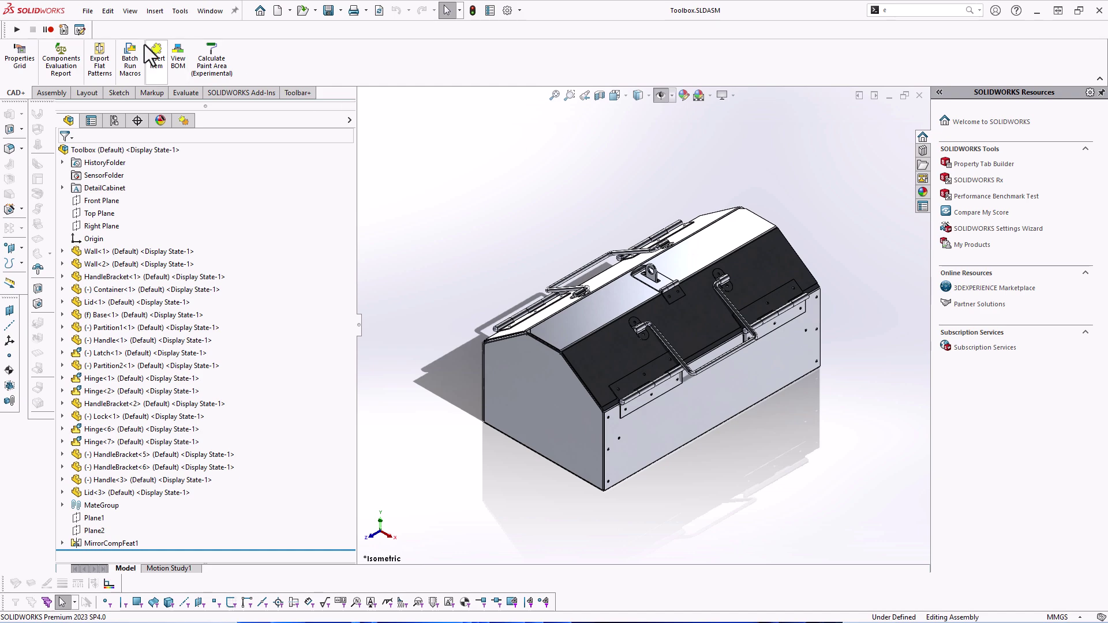
Create a new SW VBA macro named Export in the Macros project folder
left_click(177, 15)
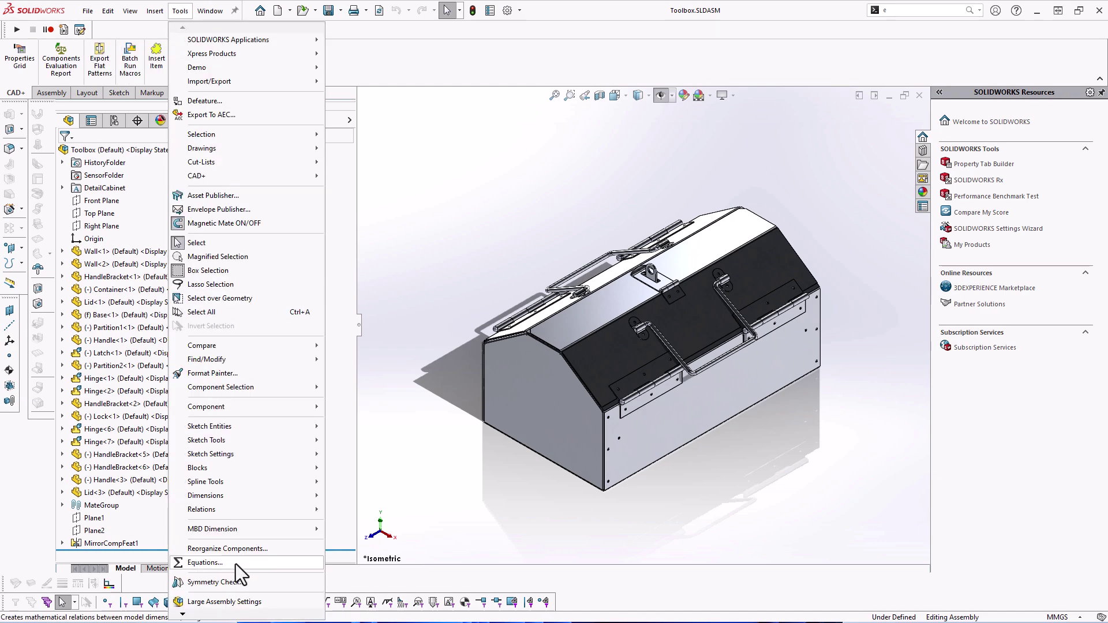
mouse_move(209, 615)
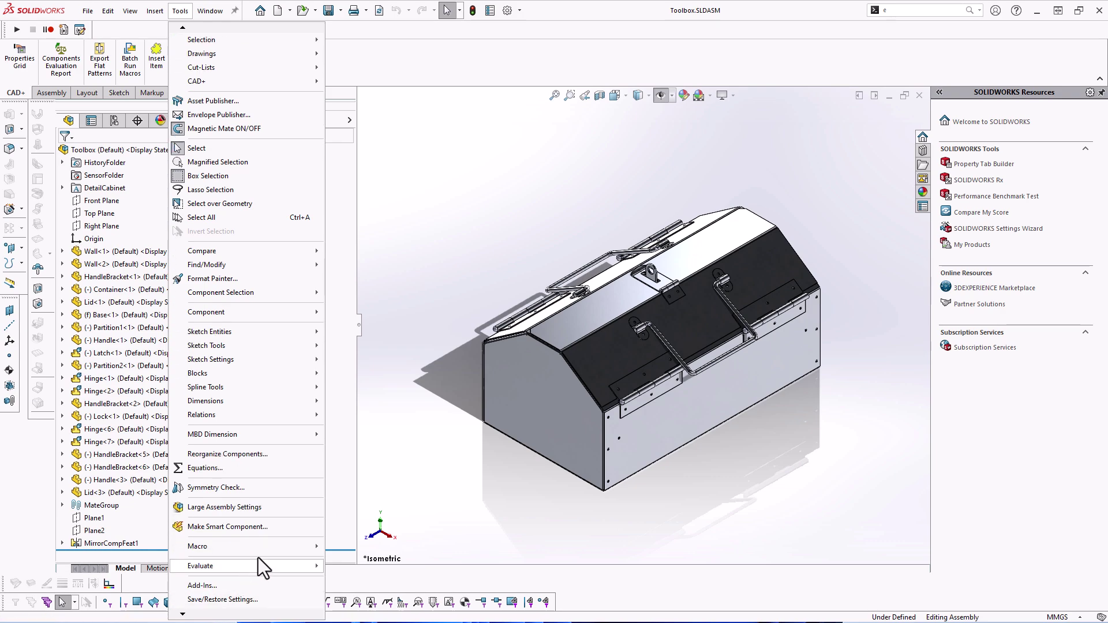
mouse_move(261, 548)
left_click(361, 363)
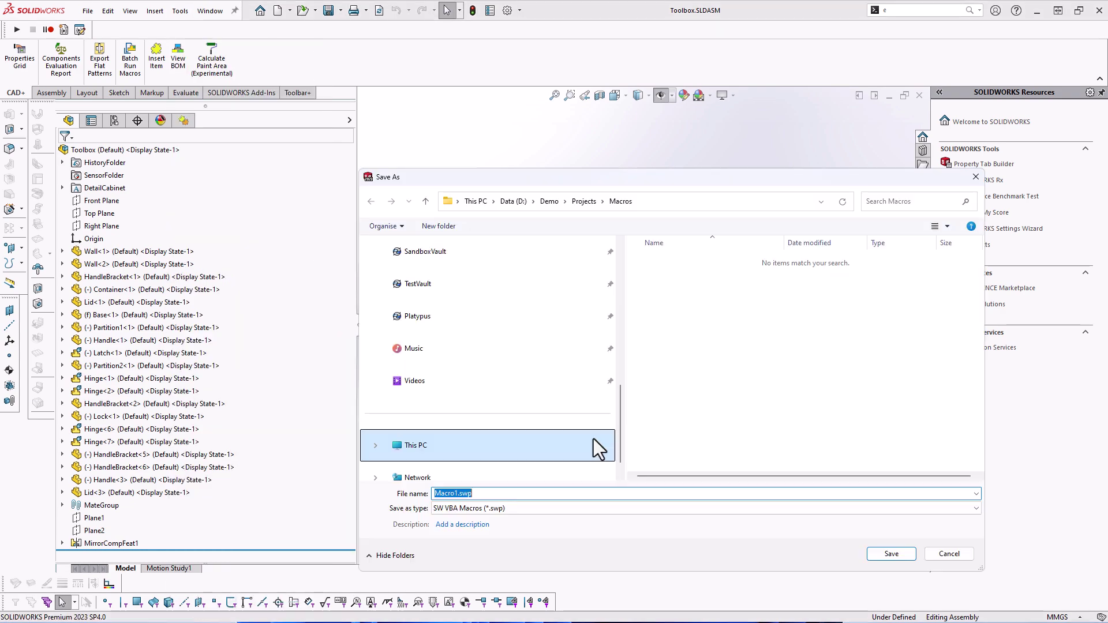
type("Export")
left_click(883, 553)
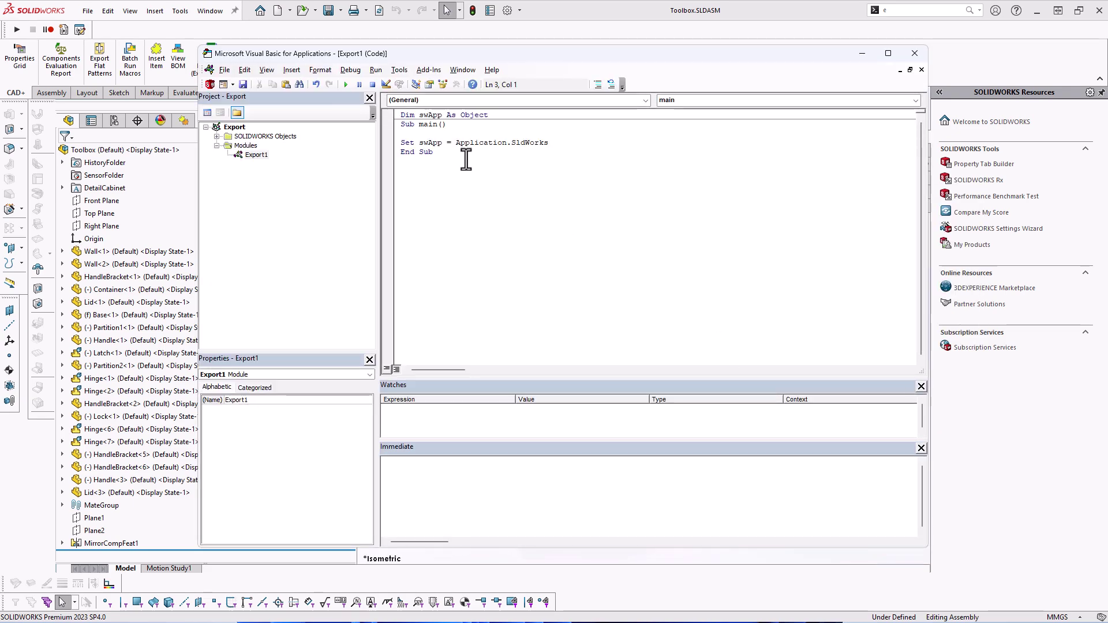
Replace all the default code in the Export1 module with the copied export macro code
left_click_drag(465, 155, 384, 113)
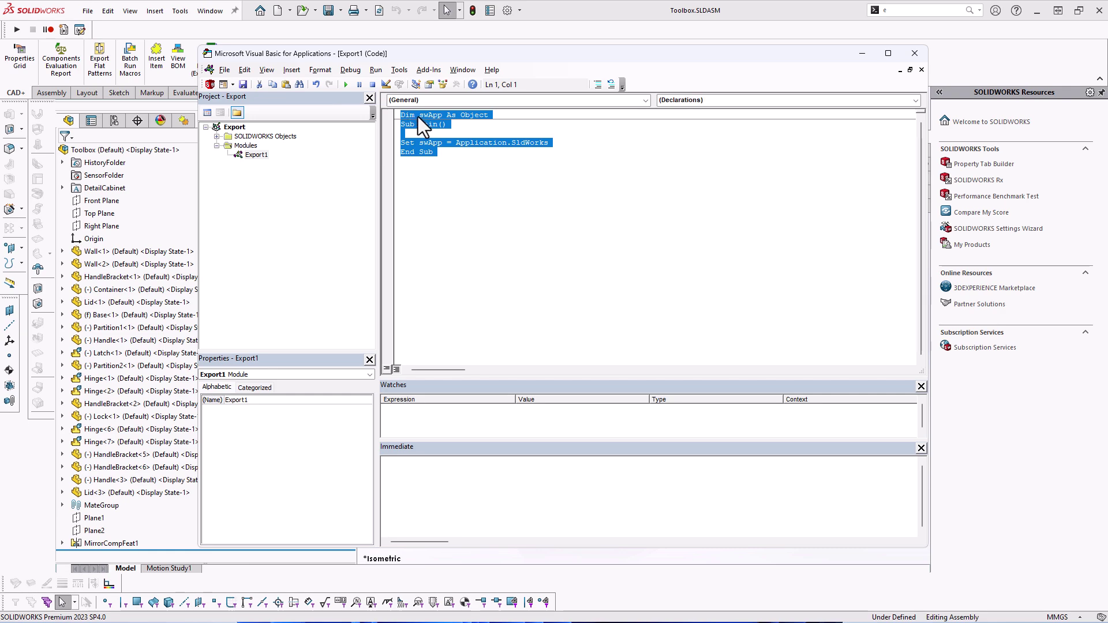
key("Delete")
right_click(418, 117)
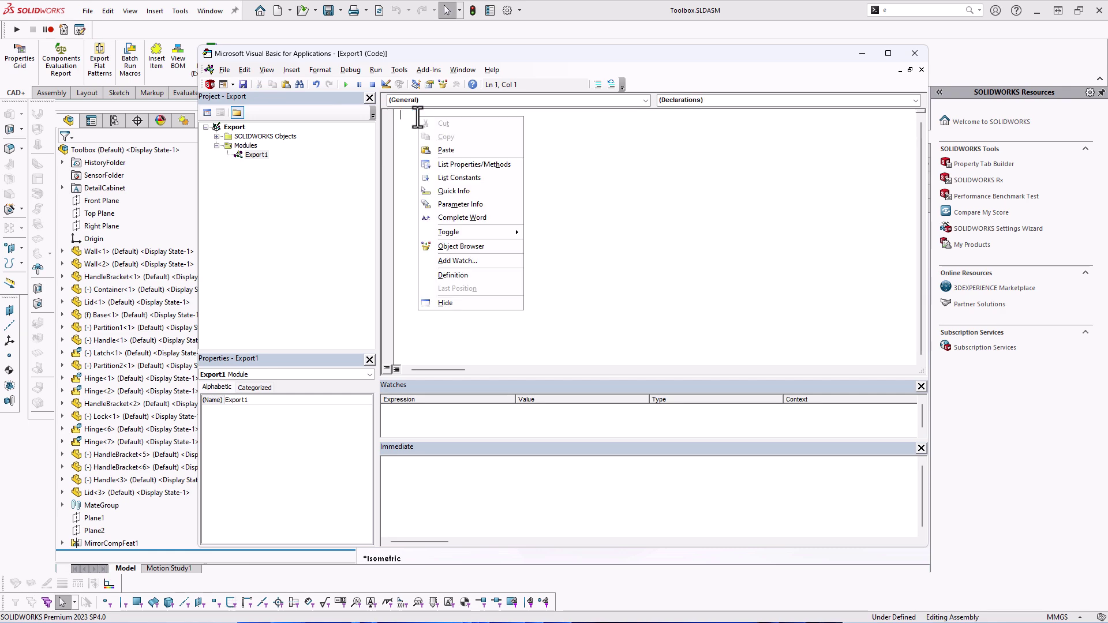
left_click(447, 149)
scroll(553, 244, "up", 15)
scroll(553, 244, "up", 20)
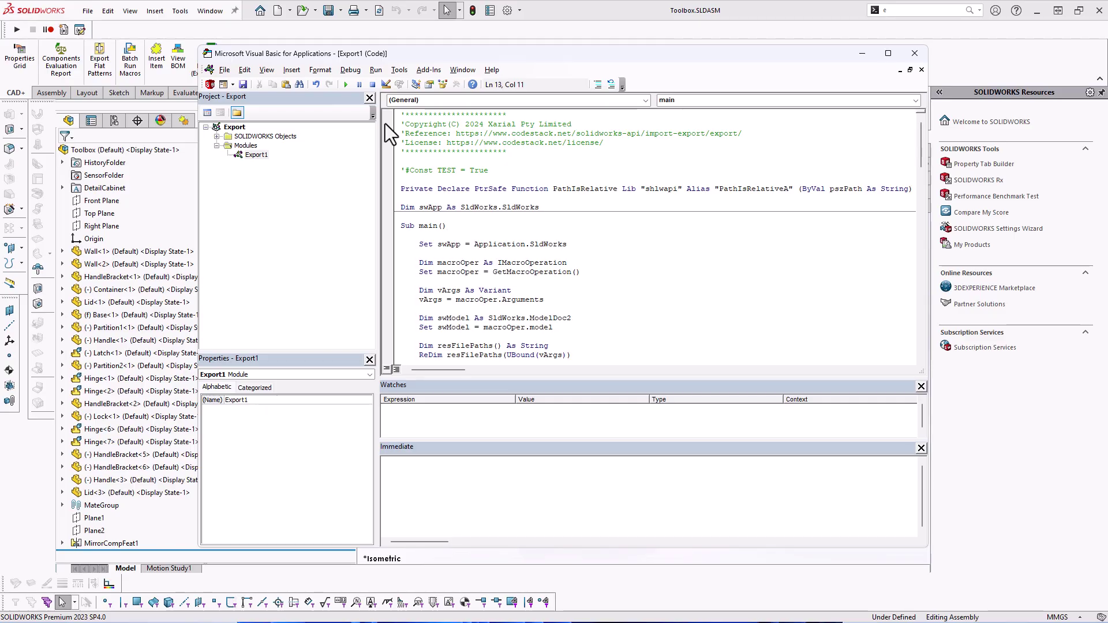
Try to run the pasted export macro from the code editor
left_click(345, 85)
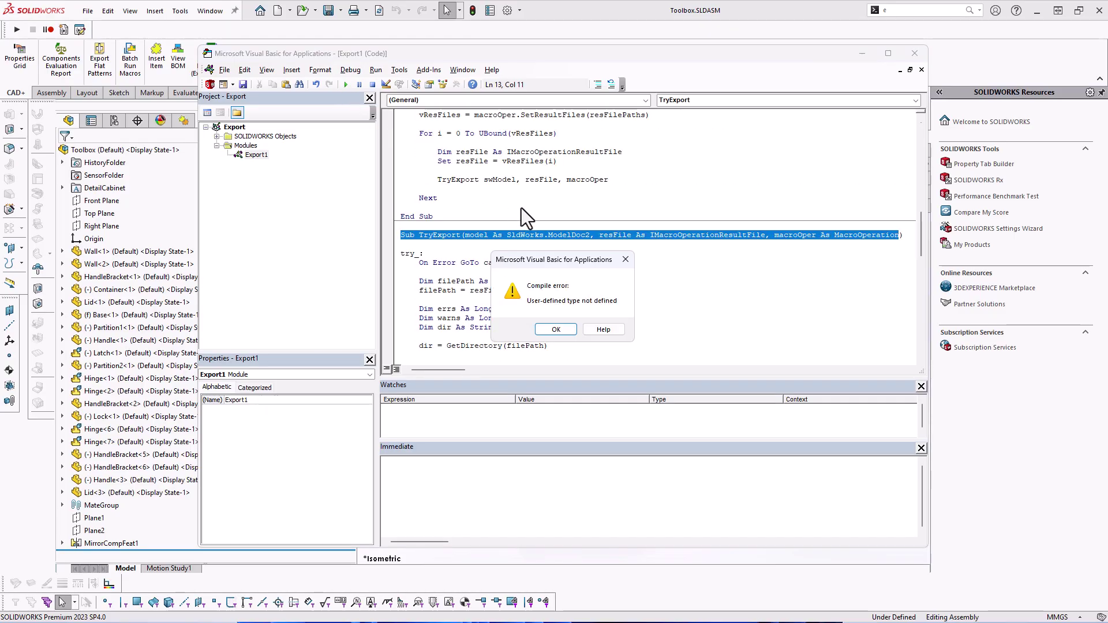
left_click(556, 329)
left_click(559, 328)
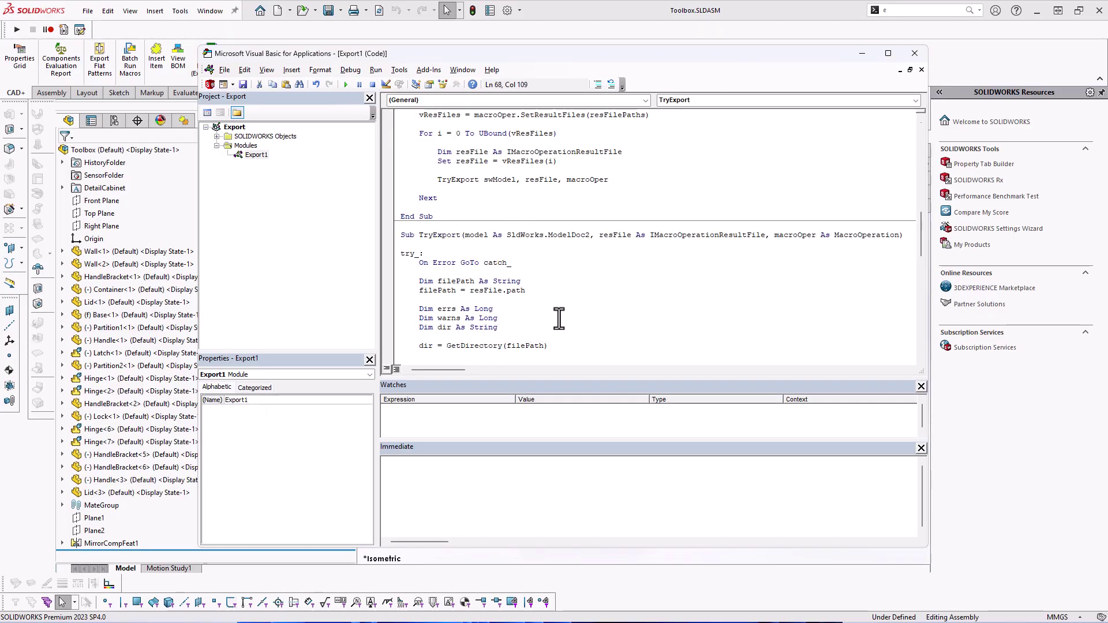
Add the Xarial.CadPlus.MacroPlus.tlb type library from the CAD+ Toolset folder as a macro reference, and close the code editor
left_click(403, 74)
left_click(413, 86)
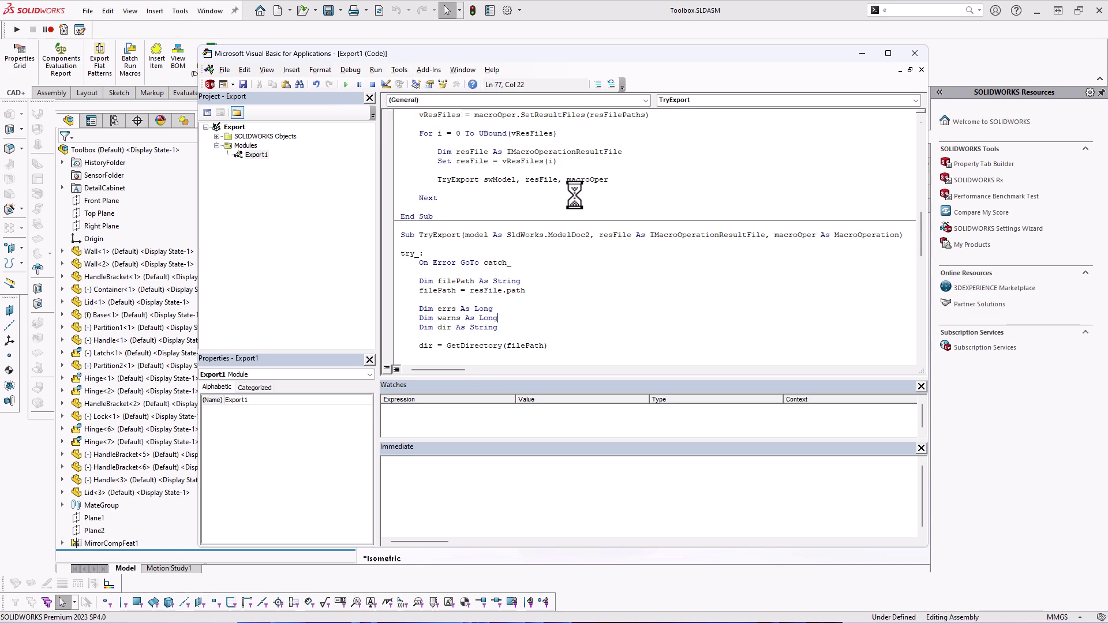
left_click(653, 203)
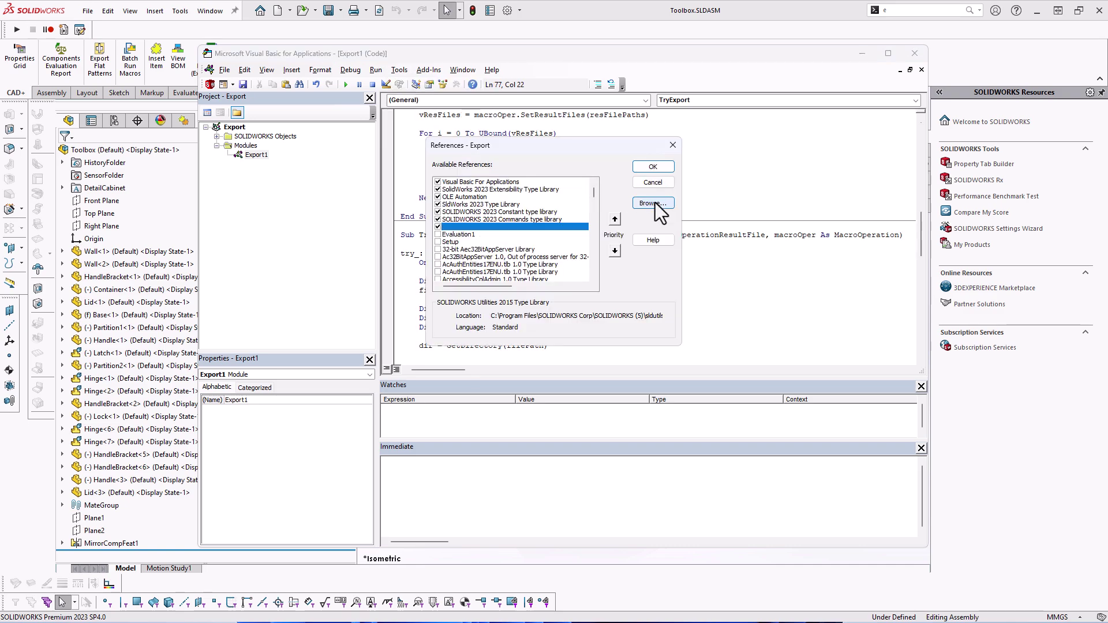
scroll(673, 291, "down", 6)
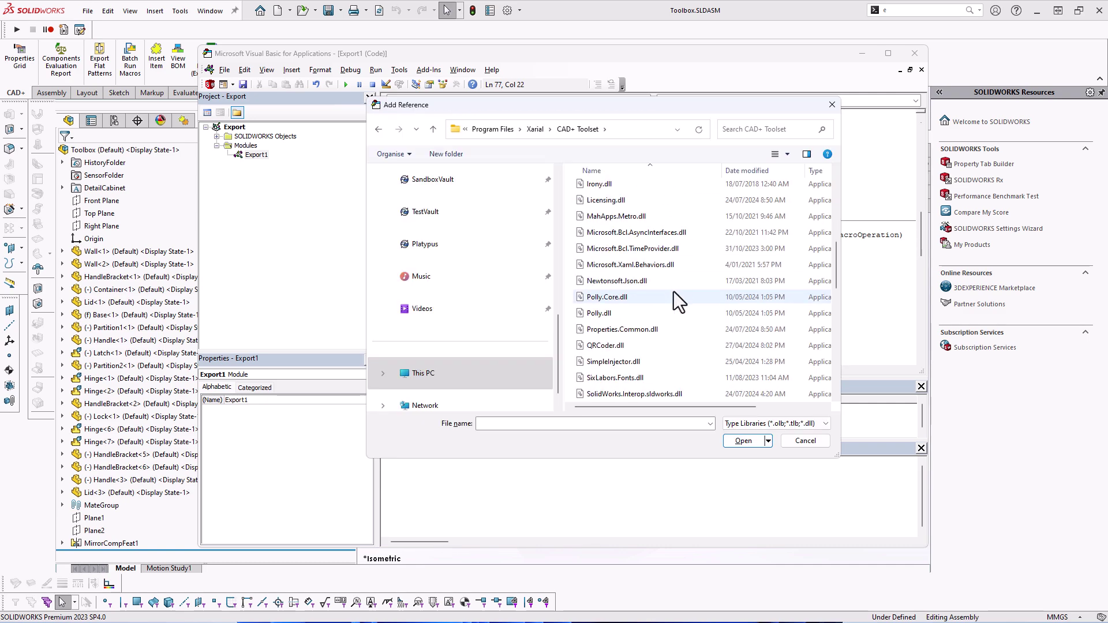
scroll(675, 293, "down", 3)
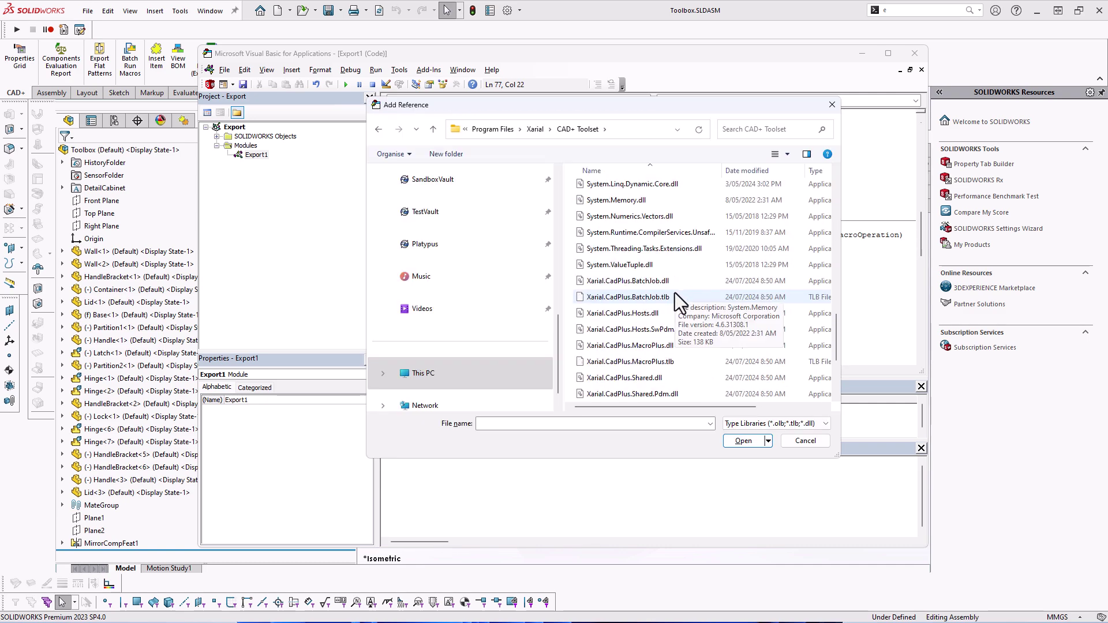
left_click(662, 266)
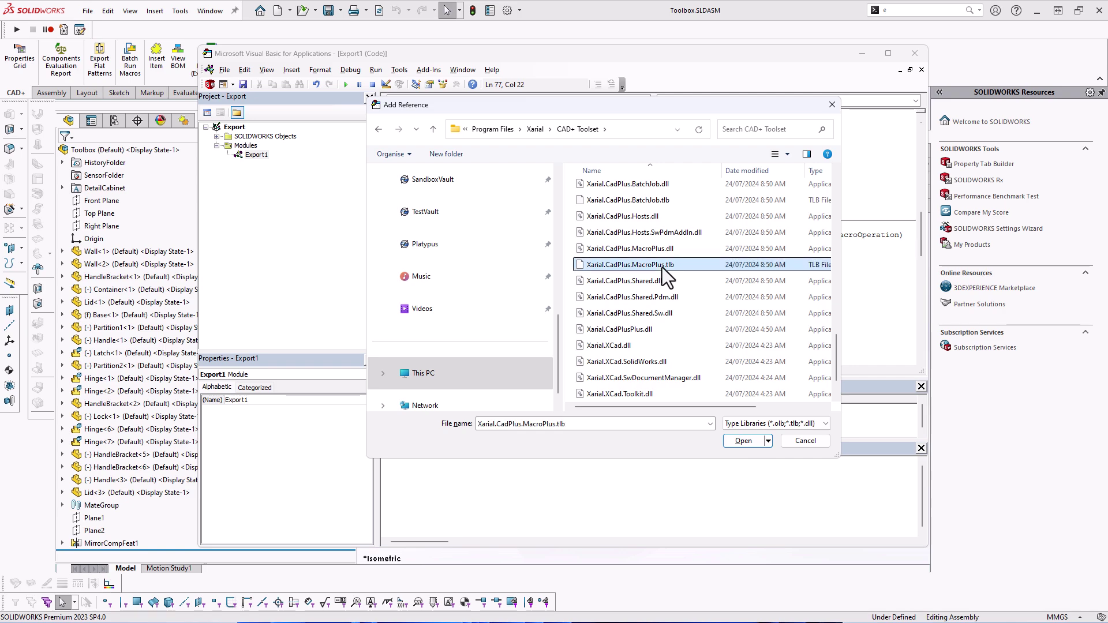
left_click(744, 441)
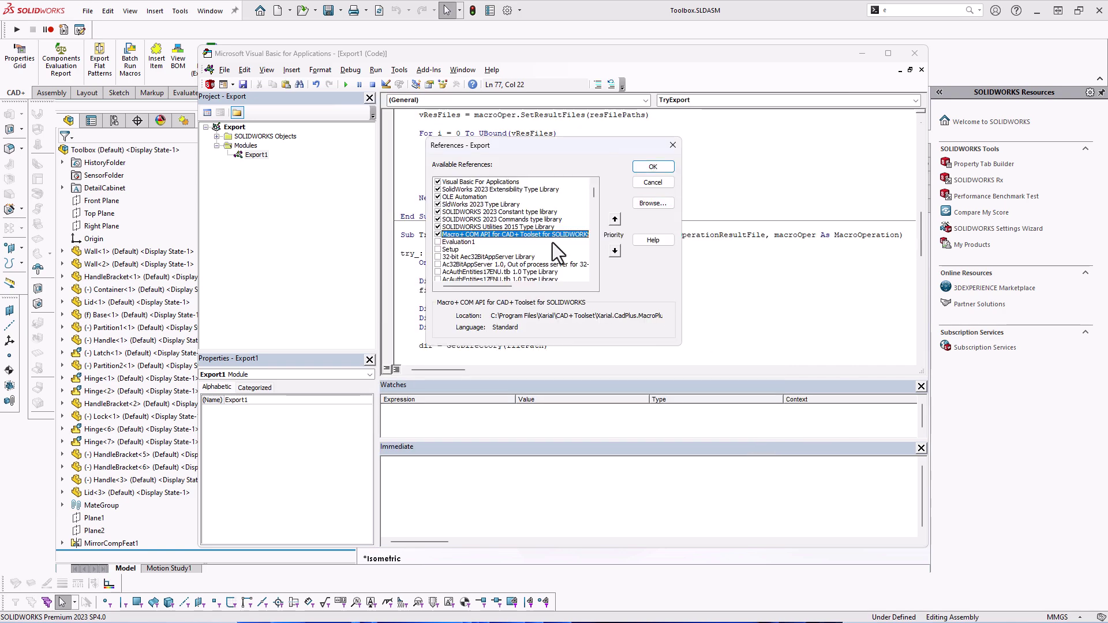
left_click(653, 167)
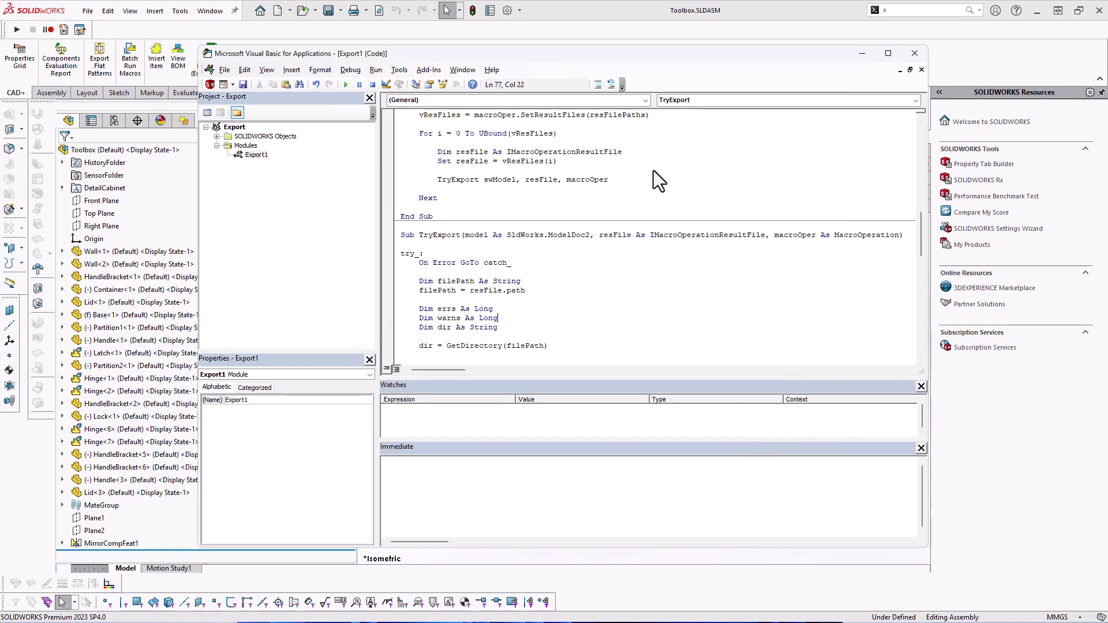
left_click(497, 153)
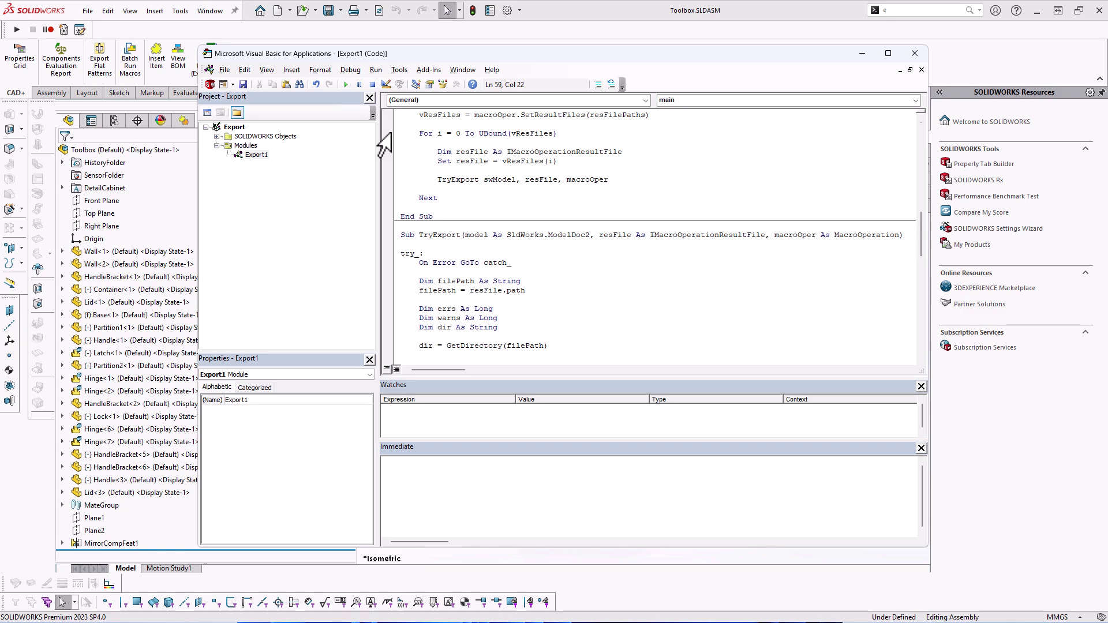
left_click(915, 53)
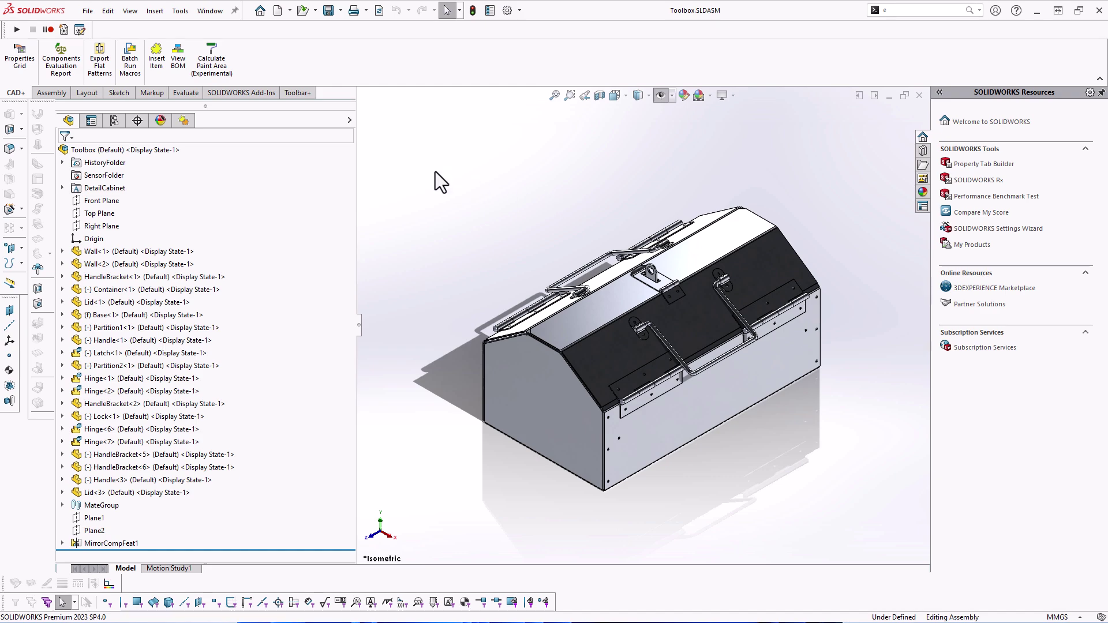
Start Batch Run Macros for the Toolbox assembly and add Export.swp from the Macros folder to its macro list
left_click(130, 65)
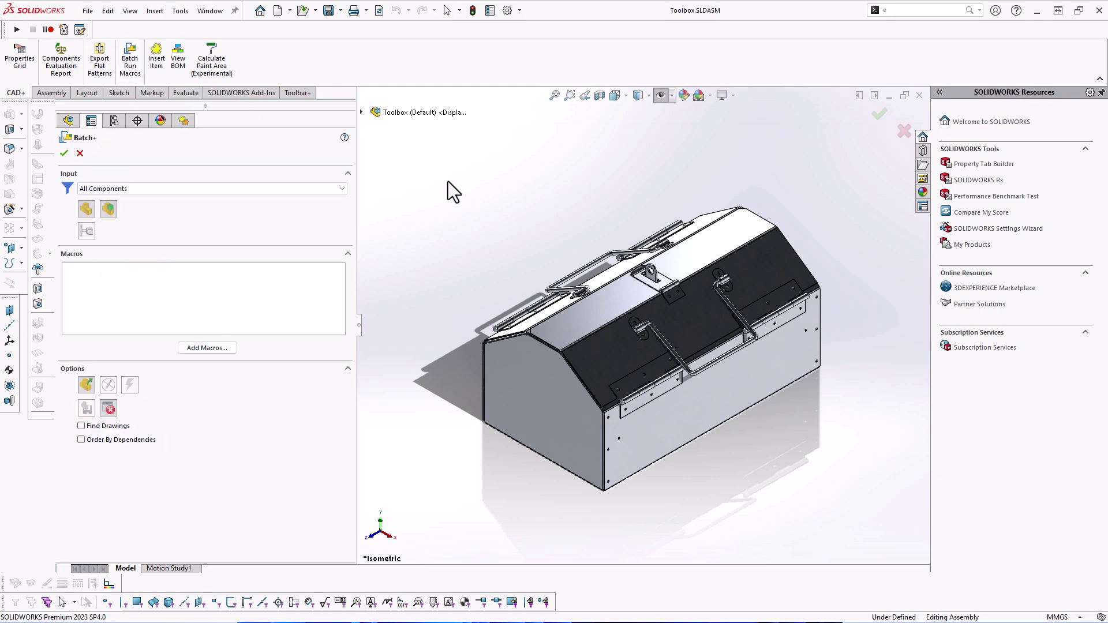
key("alt+Tab")
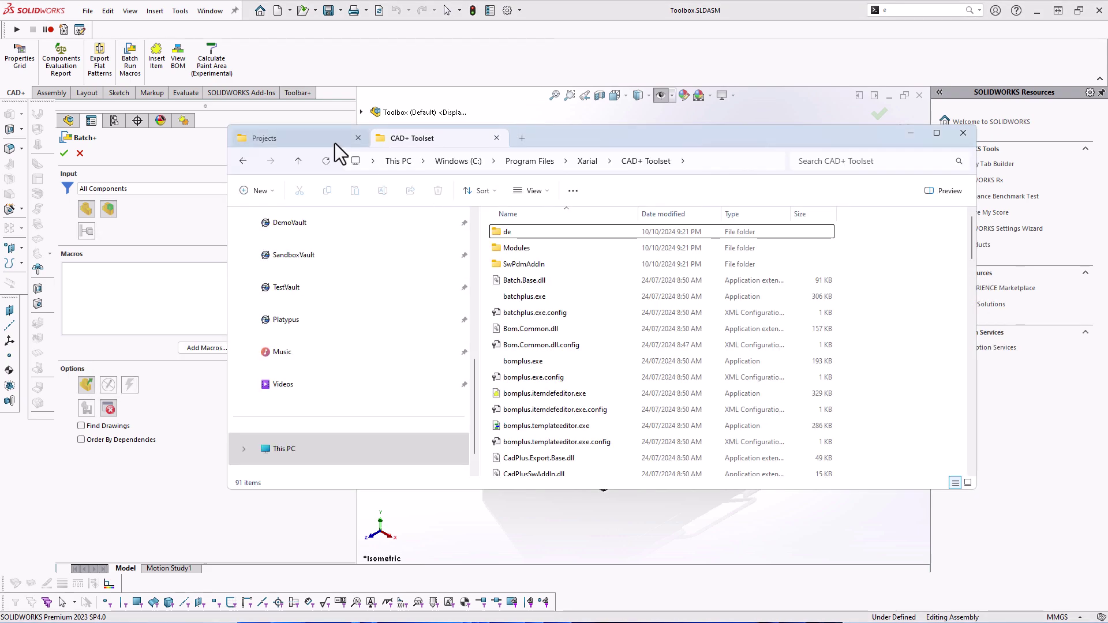
left_click(335, 143)
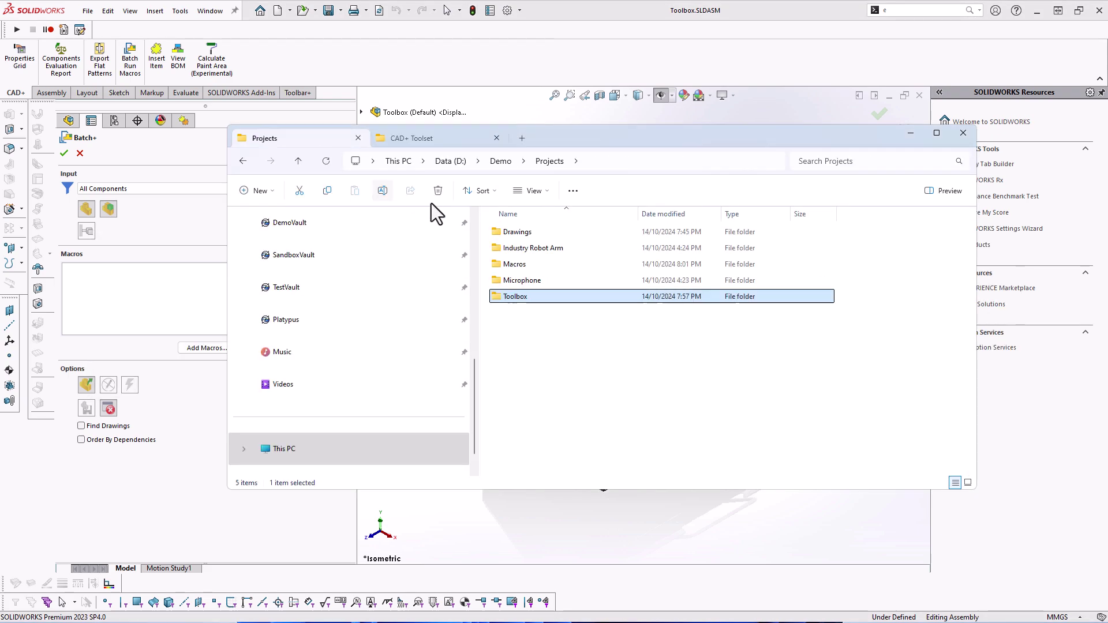
double_click(511, 262)
left_click(519, 233)
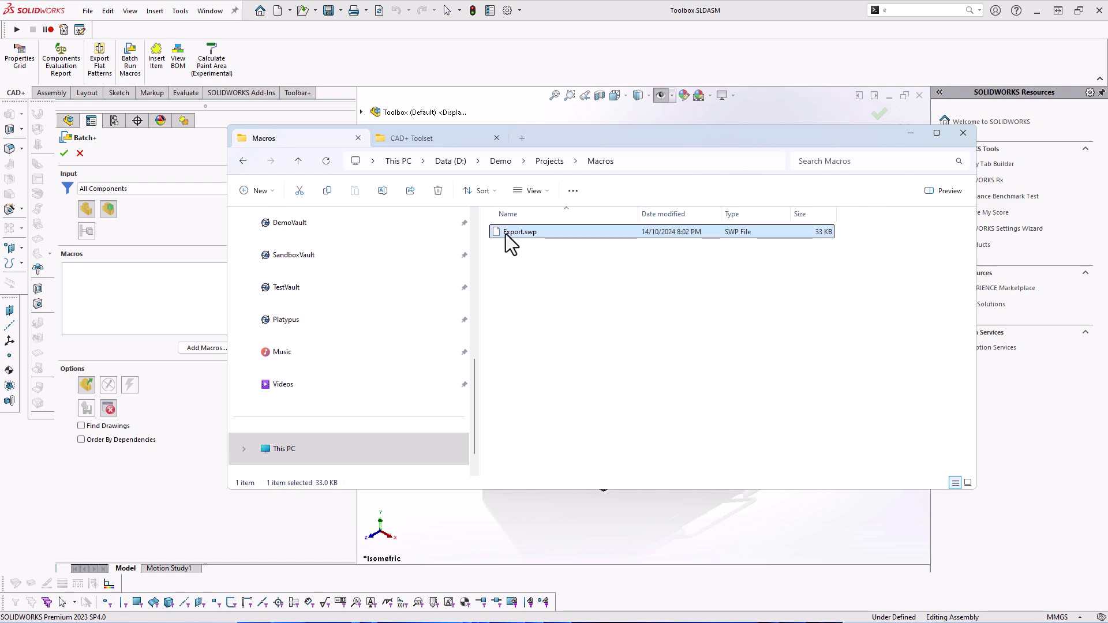
left_click_drag(512, 234, 179, 292)
left_click(179, 297)
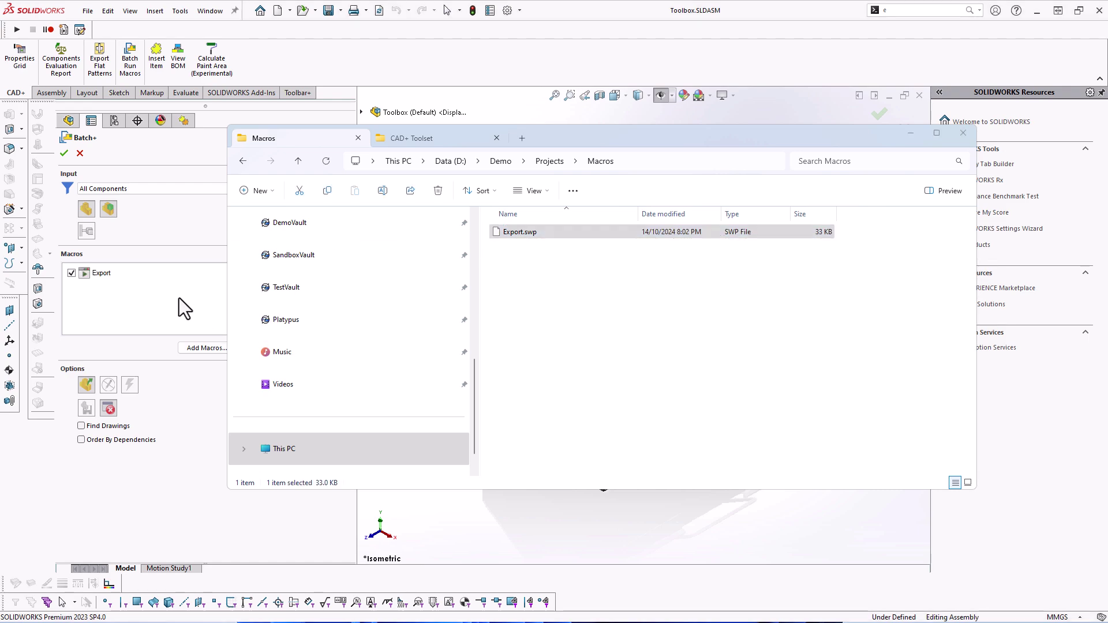
Begin the Export macro's first argument with PDFs\ followed by the PartNo custom property
left_click(334, 274)
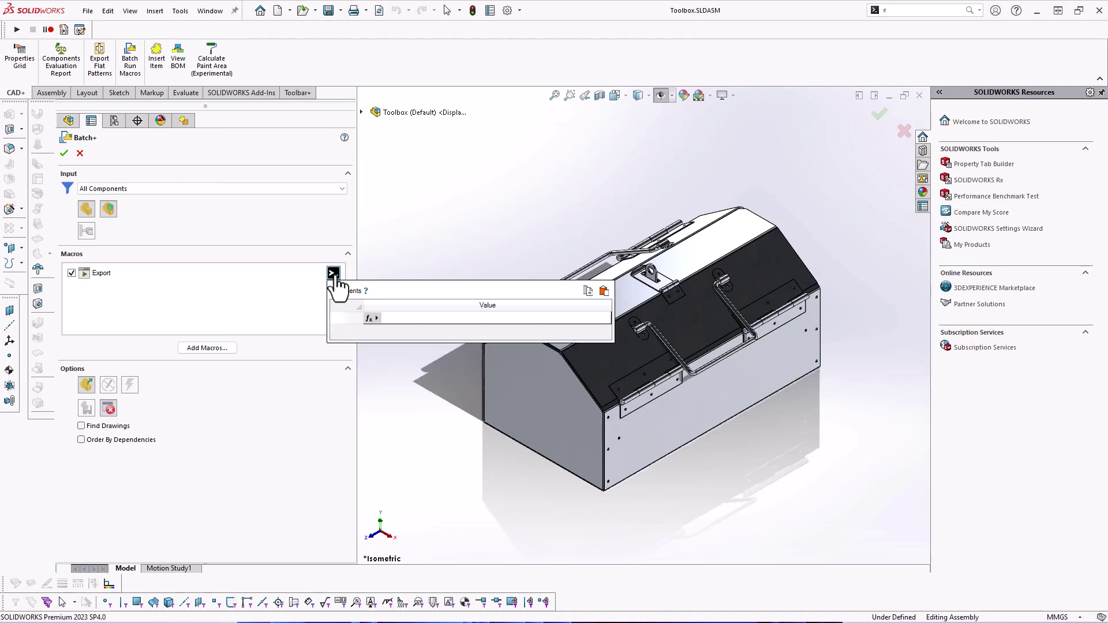
left_click(393, 318)
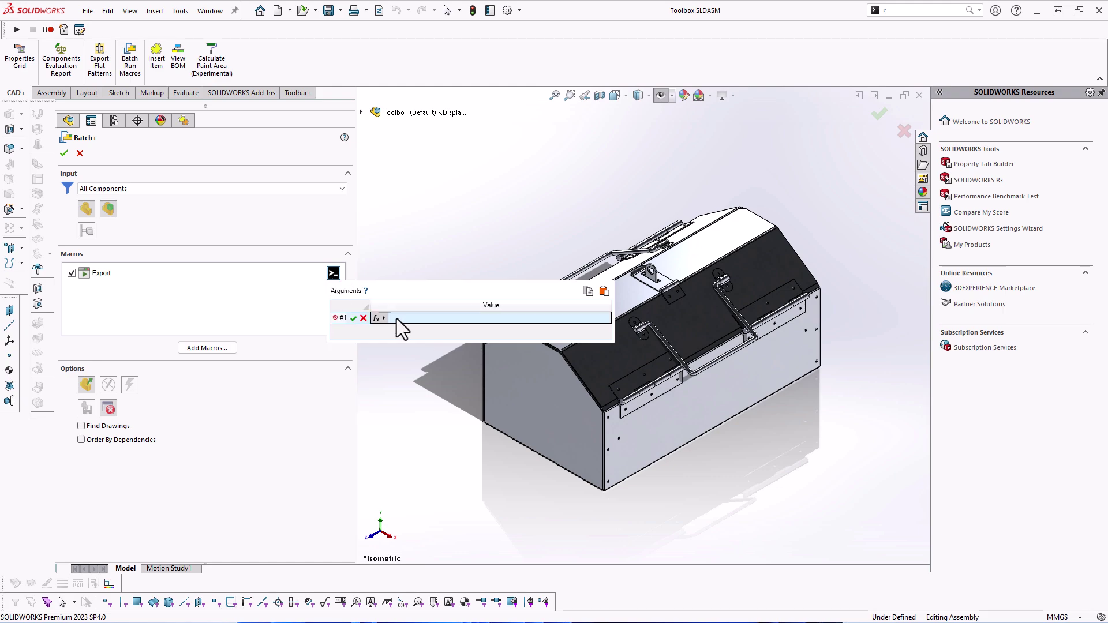
type("PDFs\\")
left_click(382, 318)
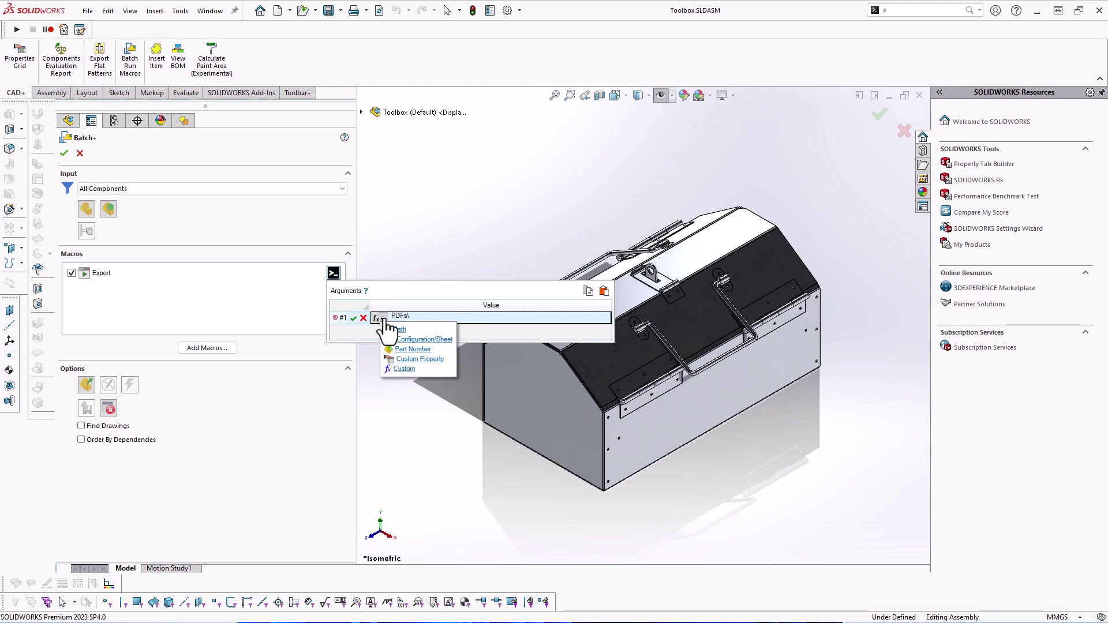
left_click(426, 359)
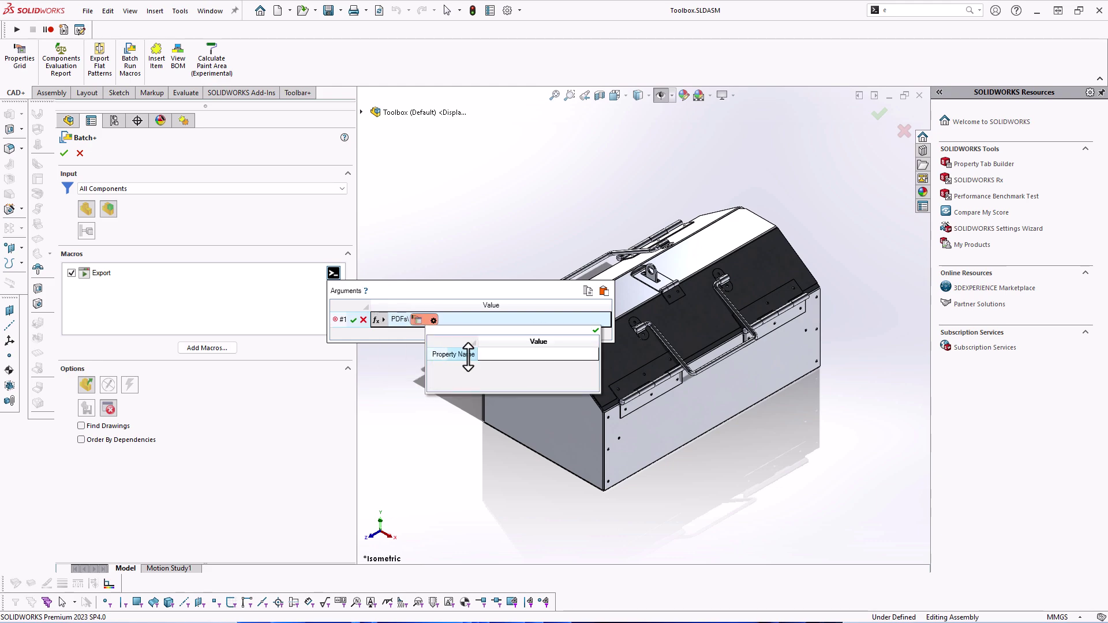
left_click(494, 354)
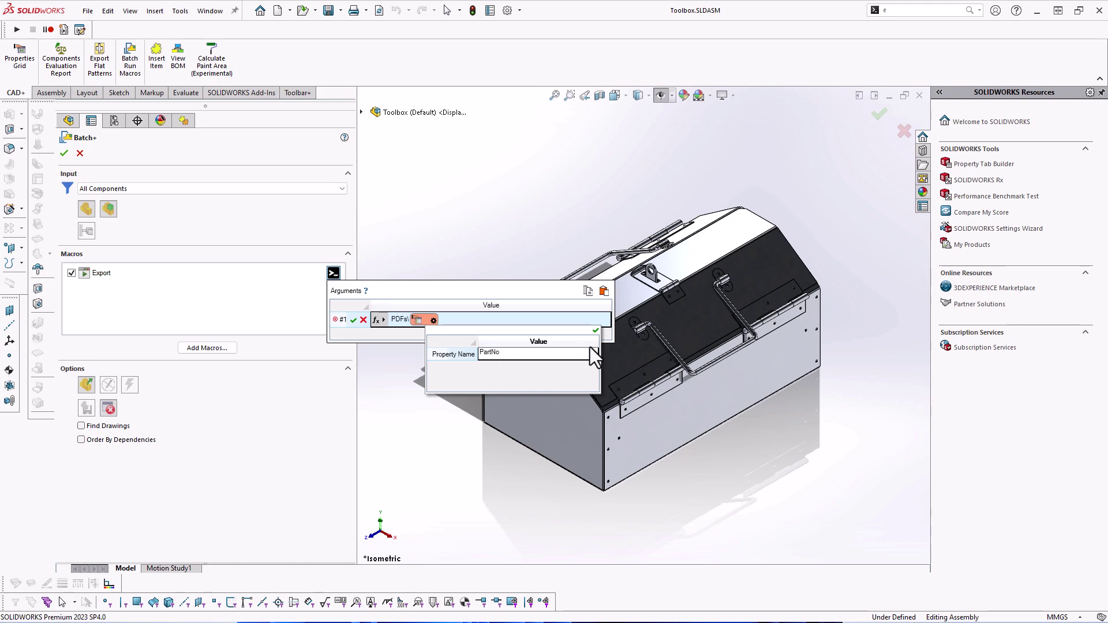
left_click(596, 330)
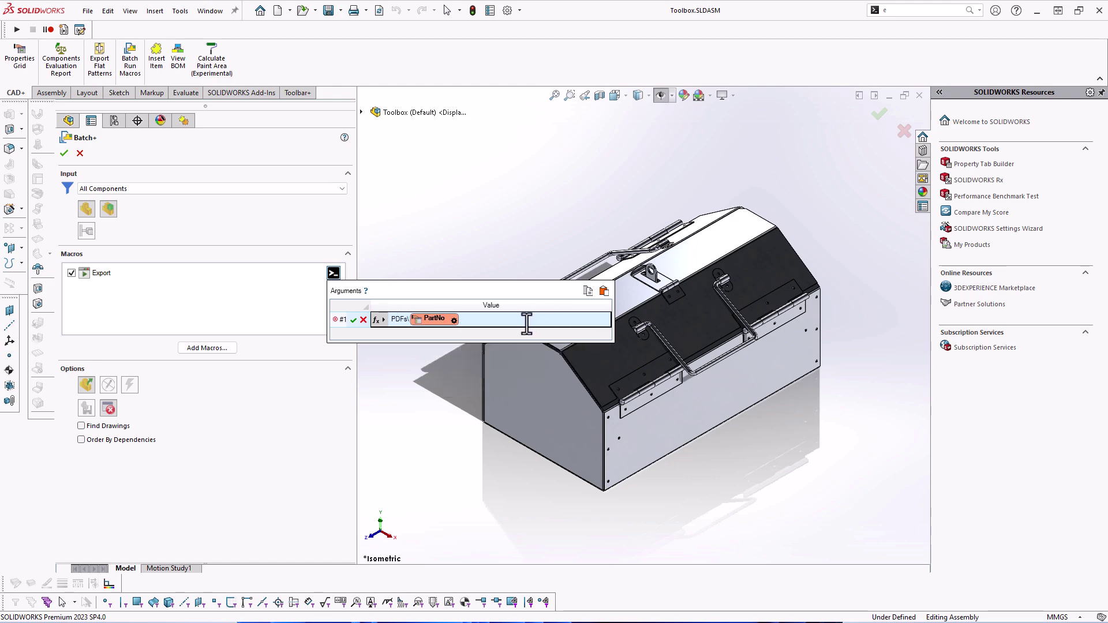
Append a hyphen, the Revision custom property and the .pdf extension to the Export macro's argument, and accept it
type("-")
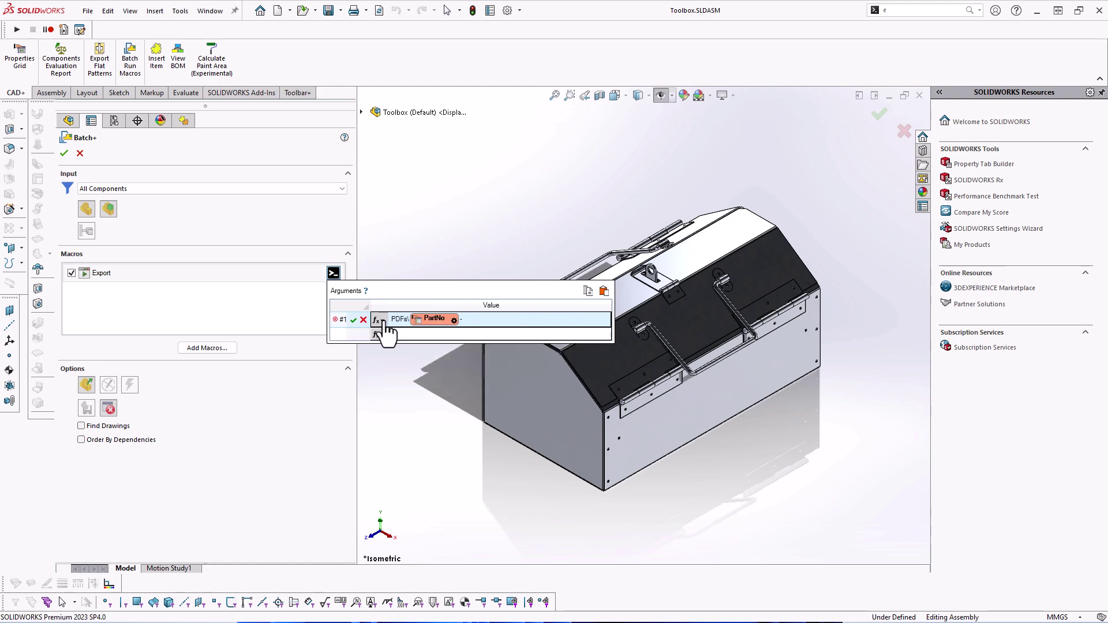
left_click(378, 320)
left_click(409, 360)
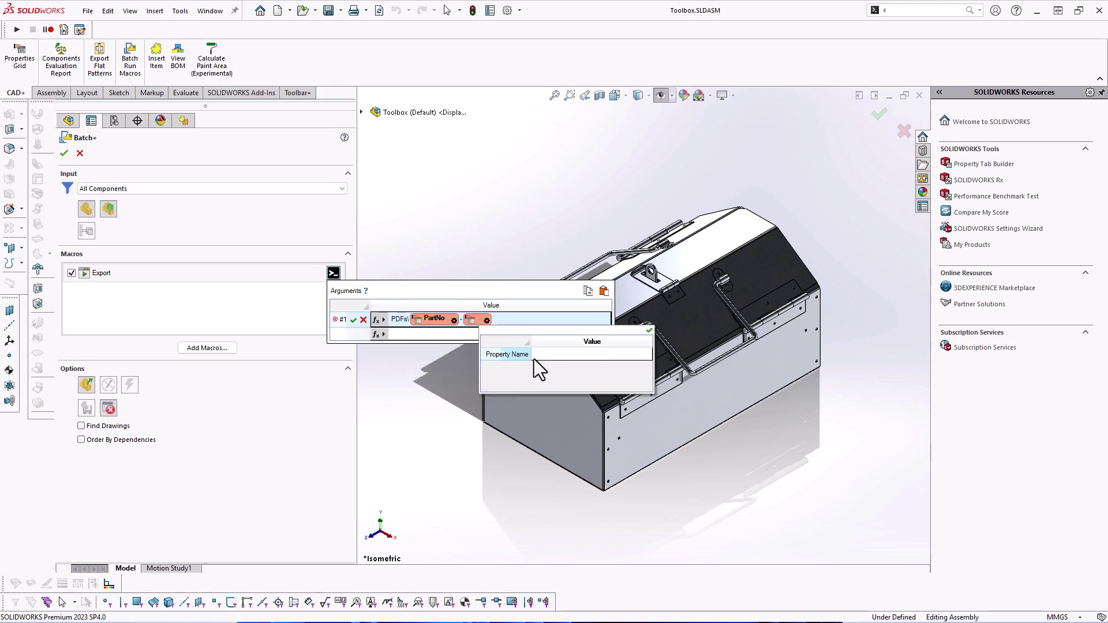
type("Revision")
left_click(649, 332)
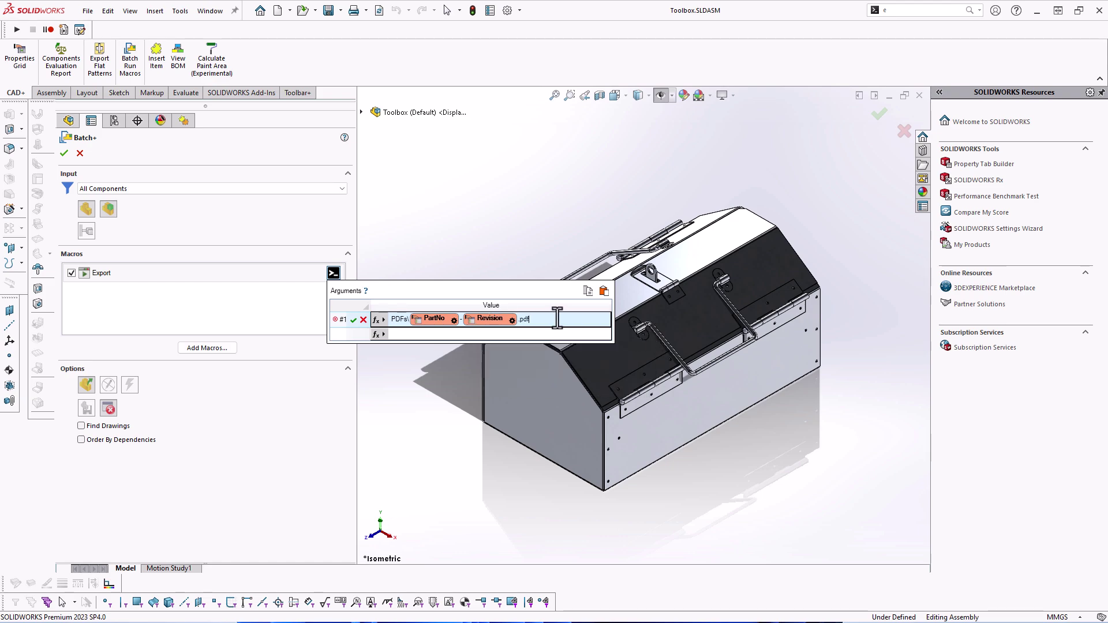
left_click(353, 320)
left_click(230, 306)
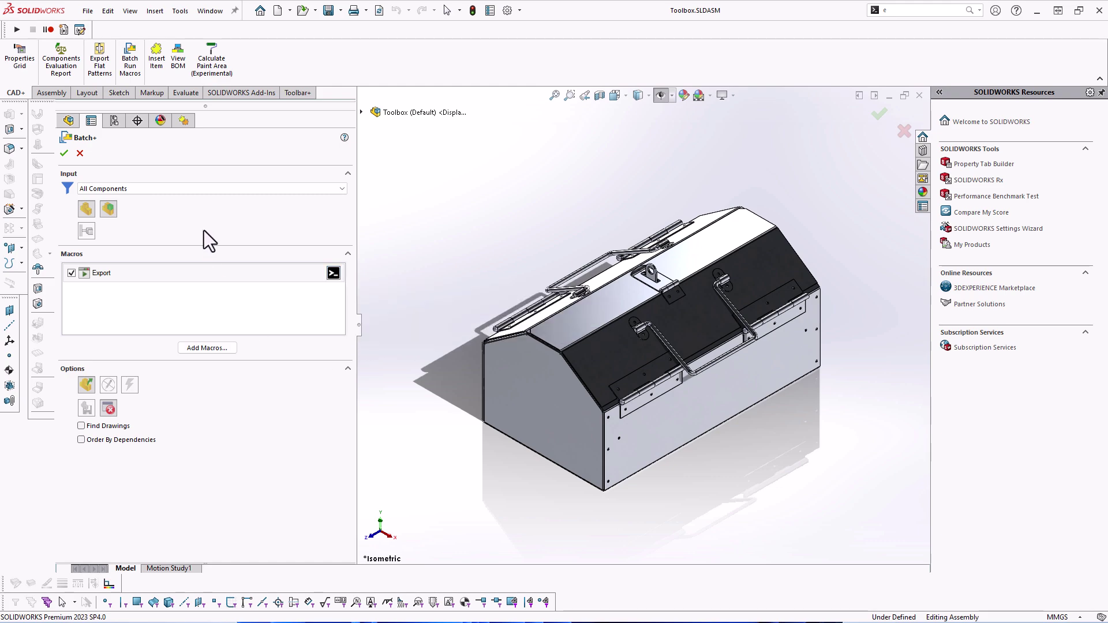
Keep All Components as the input, enable the crossed-out pencil option and Find Drawings, and start the batch
left_click(210, 189)
left_click(210, 188)
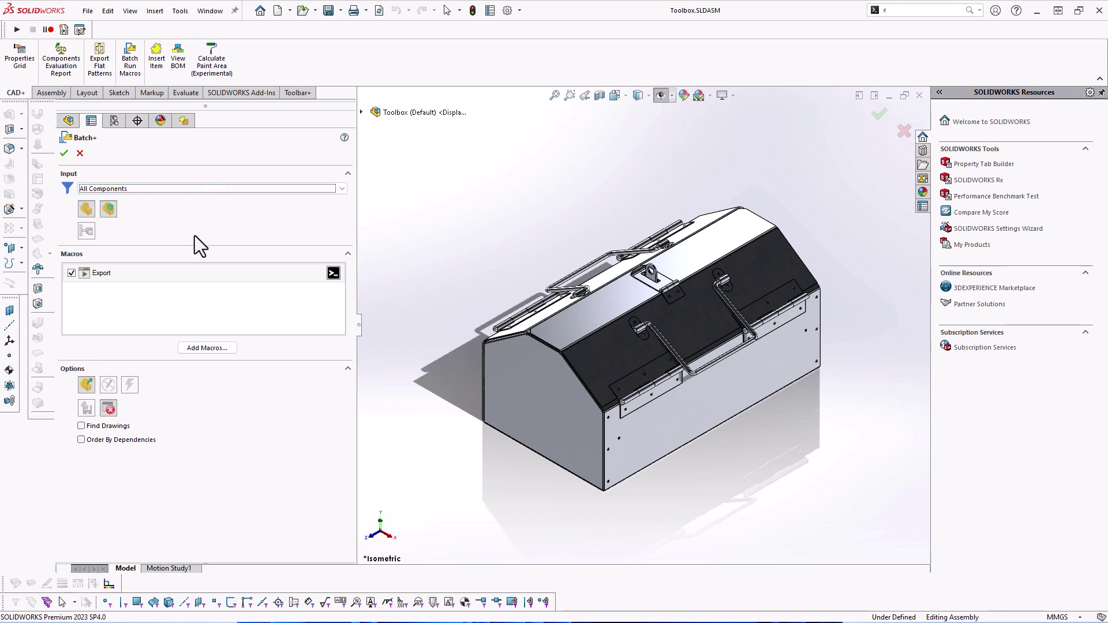
left_click(108, 385)
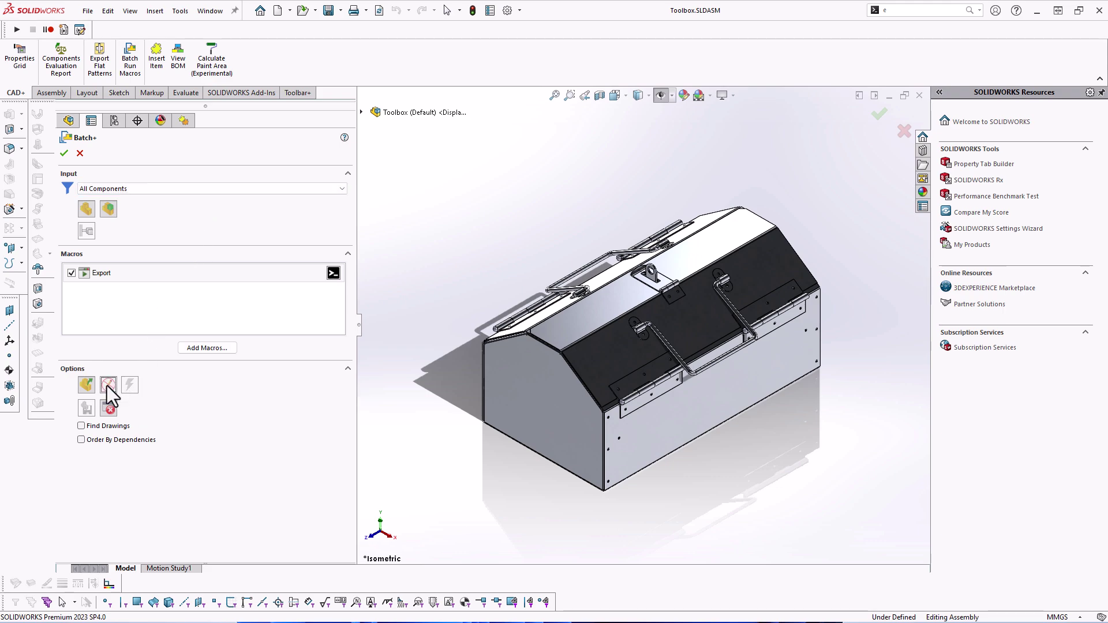
left_click(82, 427)
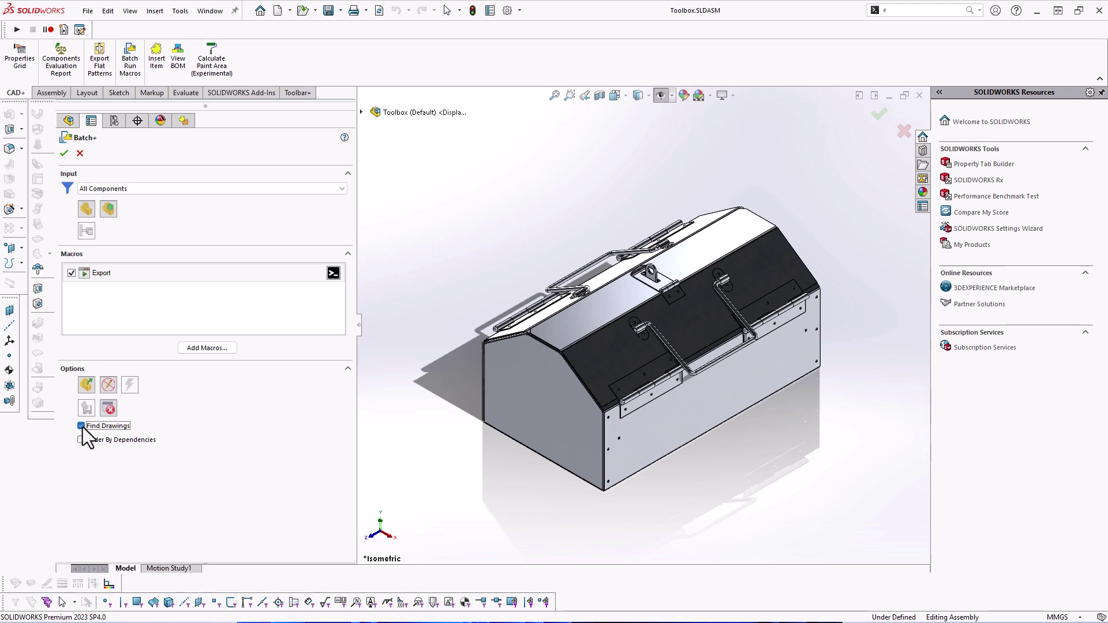
left_click(65, 154)
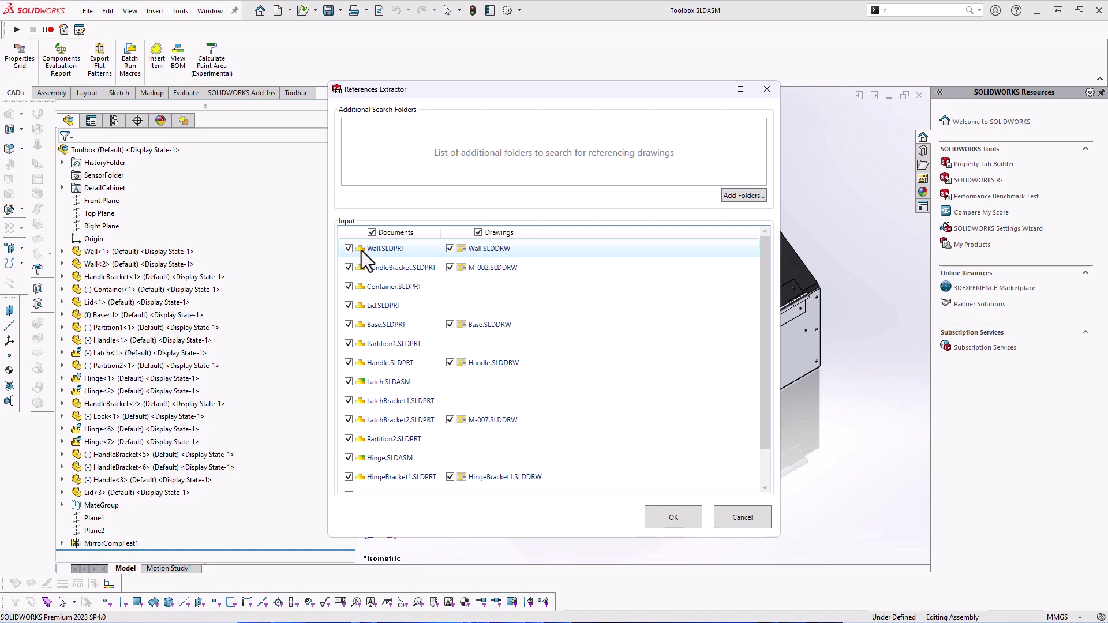
Exclude all part and assembly documents from the extracted references, keep only the drawings, and run the macro on them
mouse_move(462, 249)
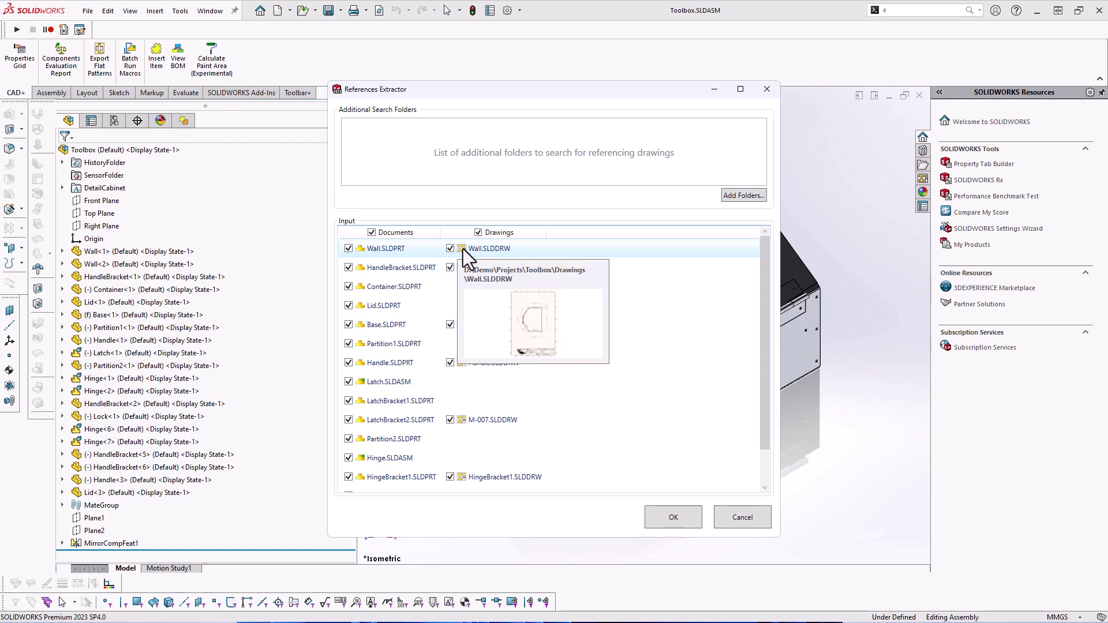
left_click(370, 233)
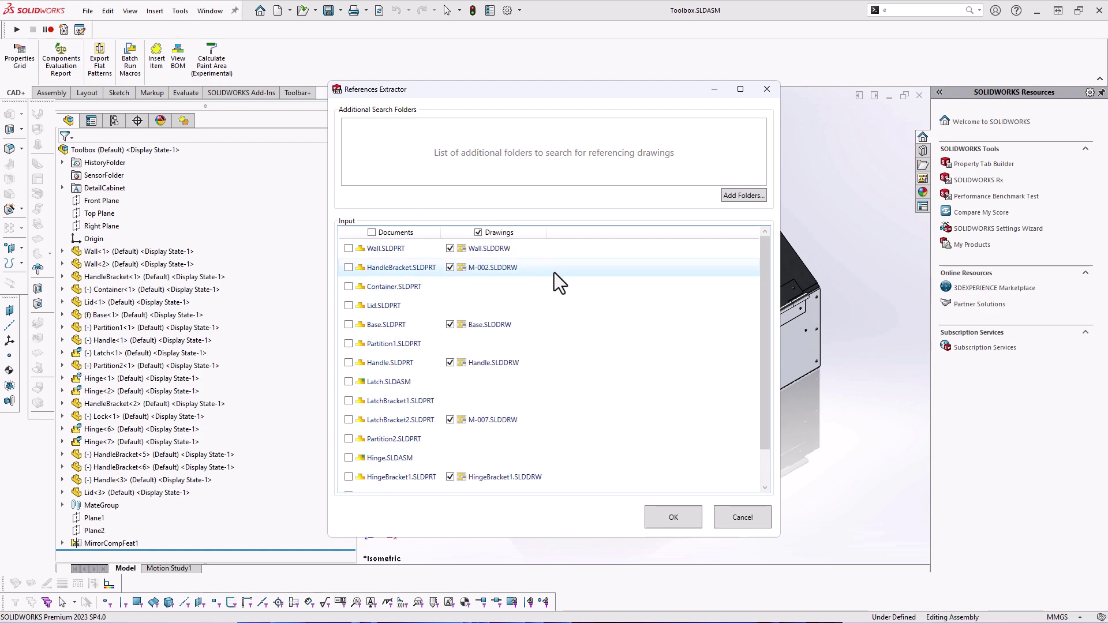
left_click(674, 521)
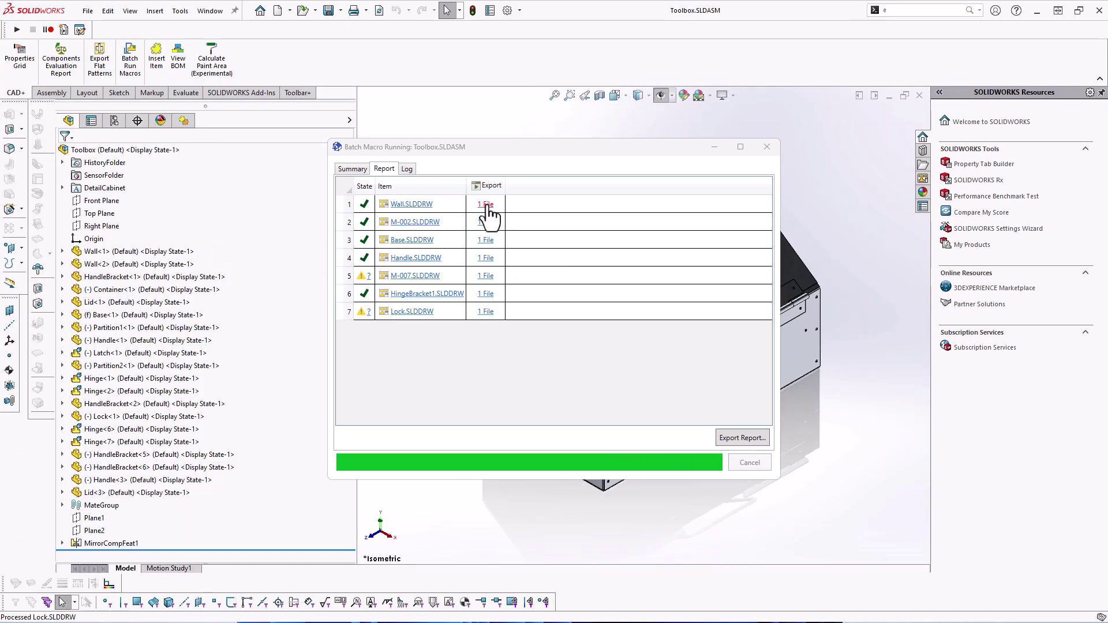
Check the exported file paths for Wall.SLDDRW and M-002.SLDDRW and the warning for Lock.SLDDRW in the batch report
left_click(488, 208)
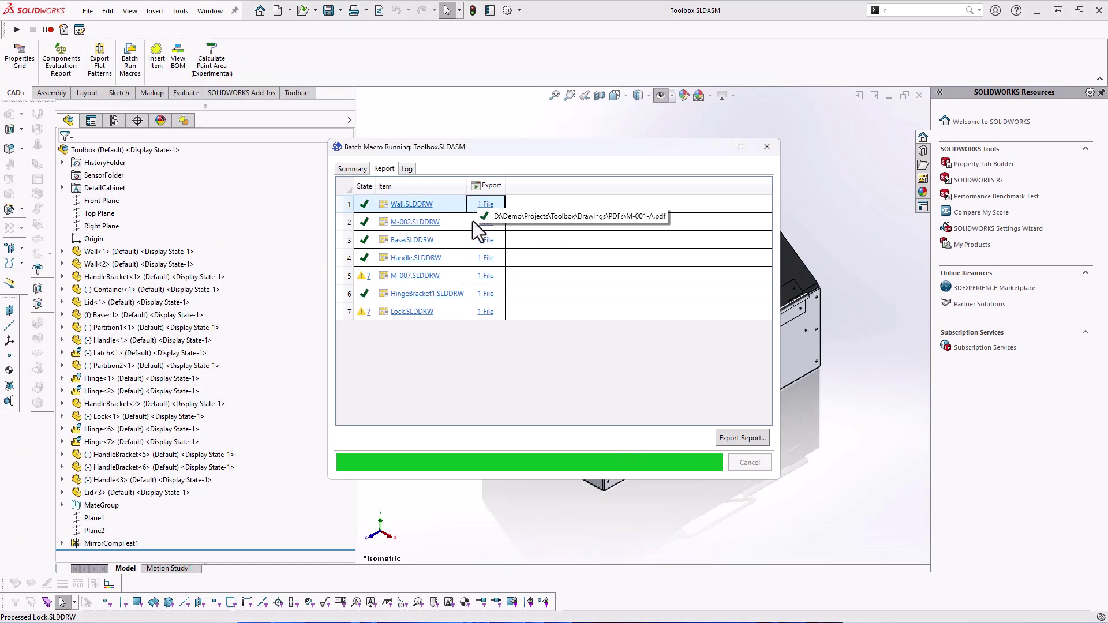
left_click(486, 225)
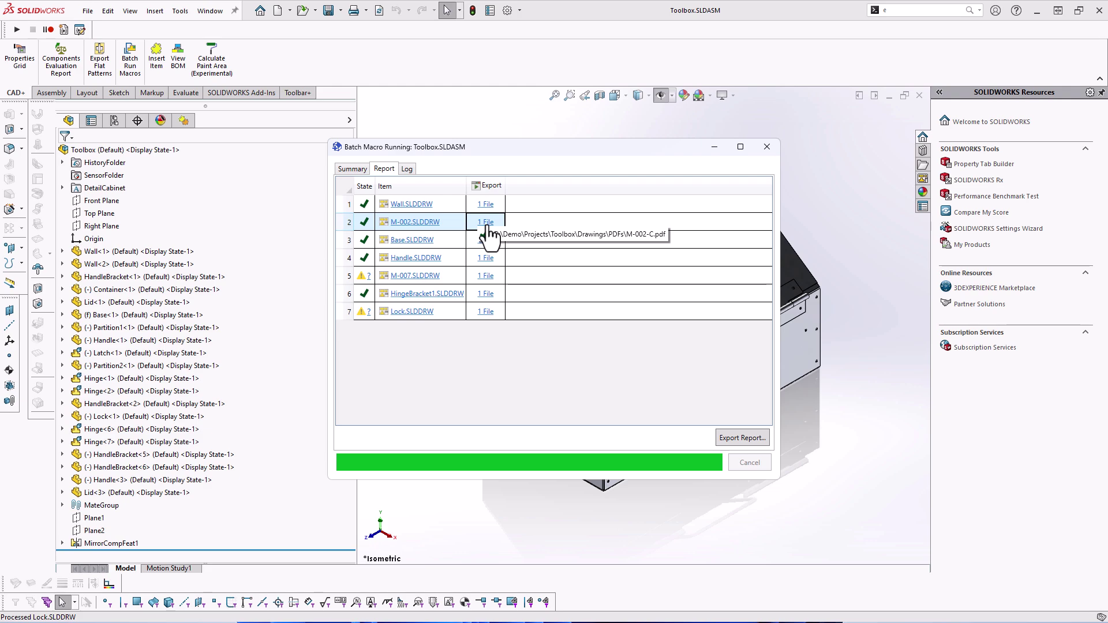
left_click(367, 314)
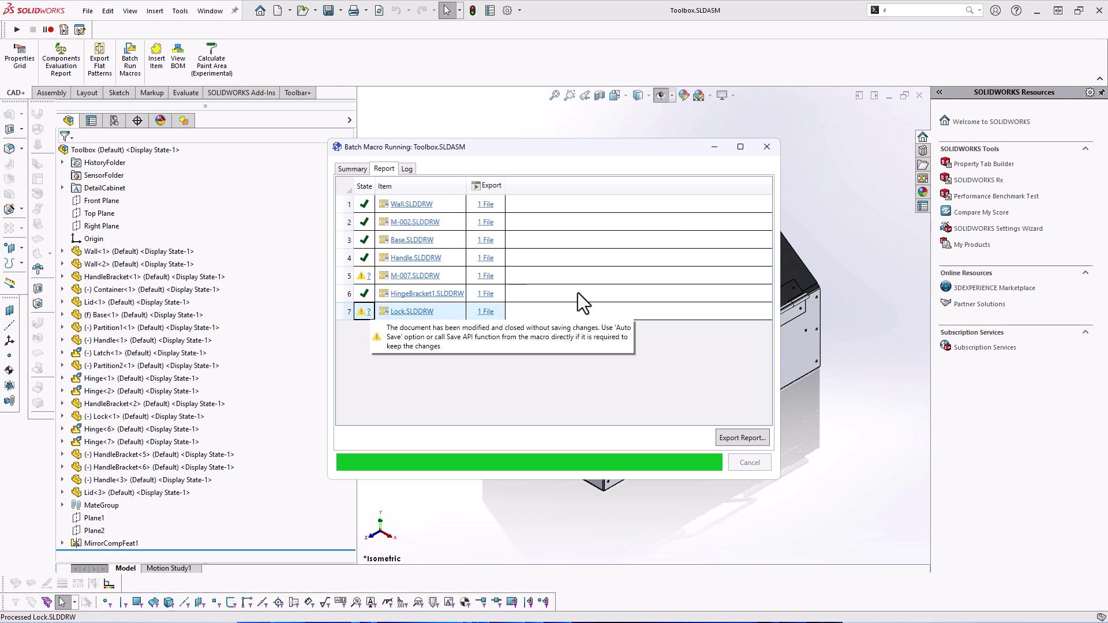
Show Wall.SLDDRW in File Explorer from the batch report, close the report, and open the PDFs subfolder
left_click(420, 207)
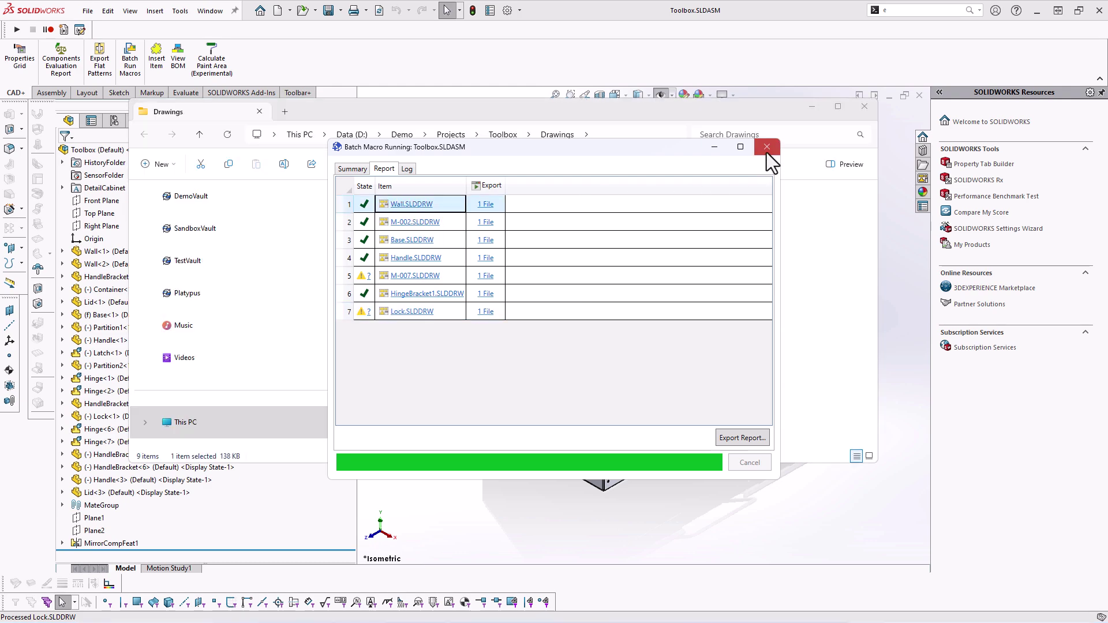
left_click(767, 148)
double_click(409, 205)
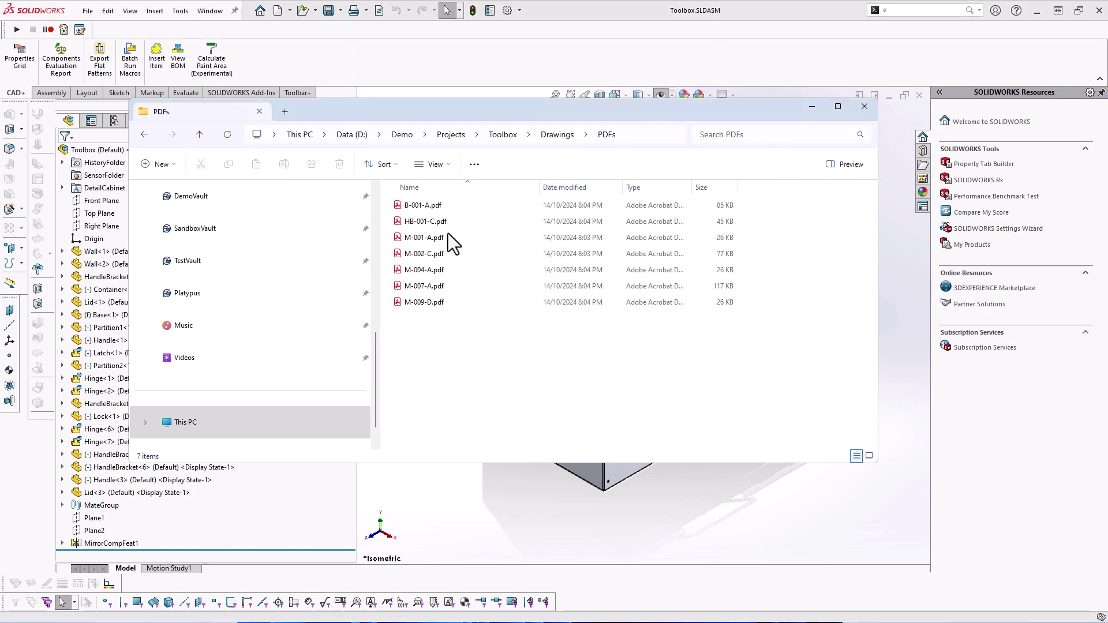
Open B-001-A.pdf, review the drawing sheet down to its title block, and close it
left_click(428, 206)
double_click(428, 207)
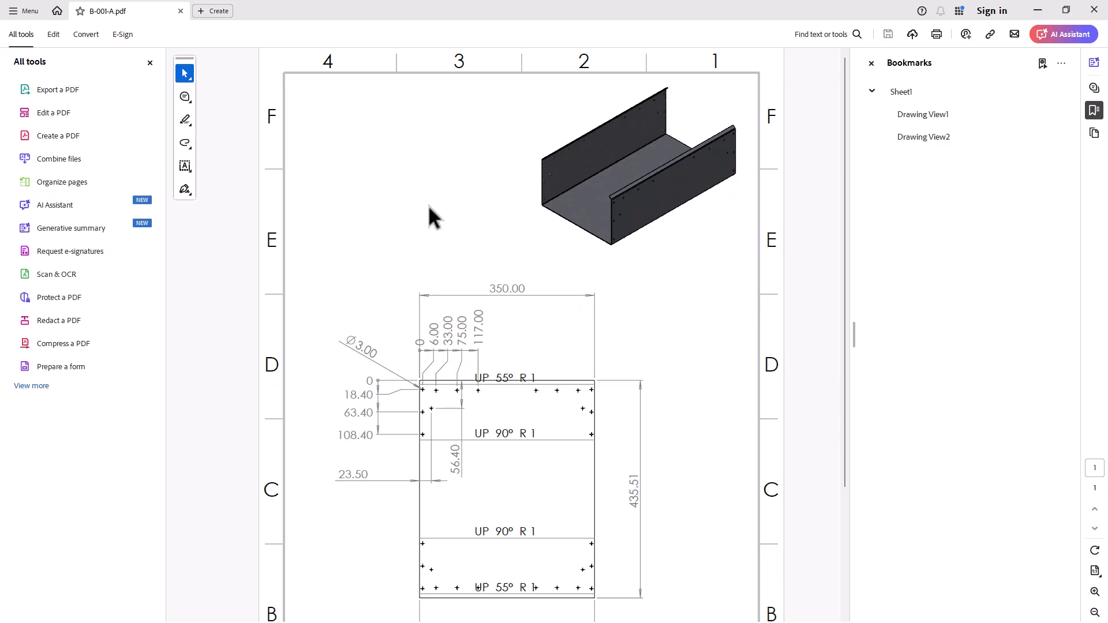
scroll(648, 421, "down", 3)
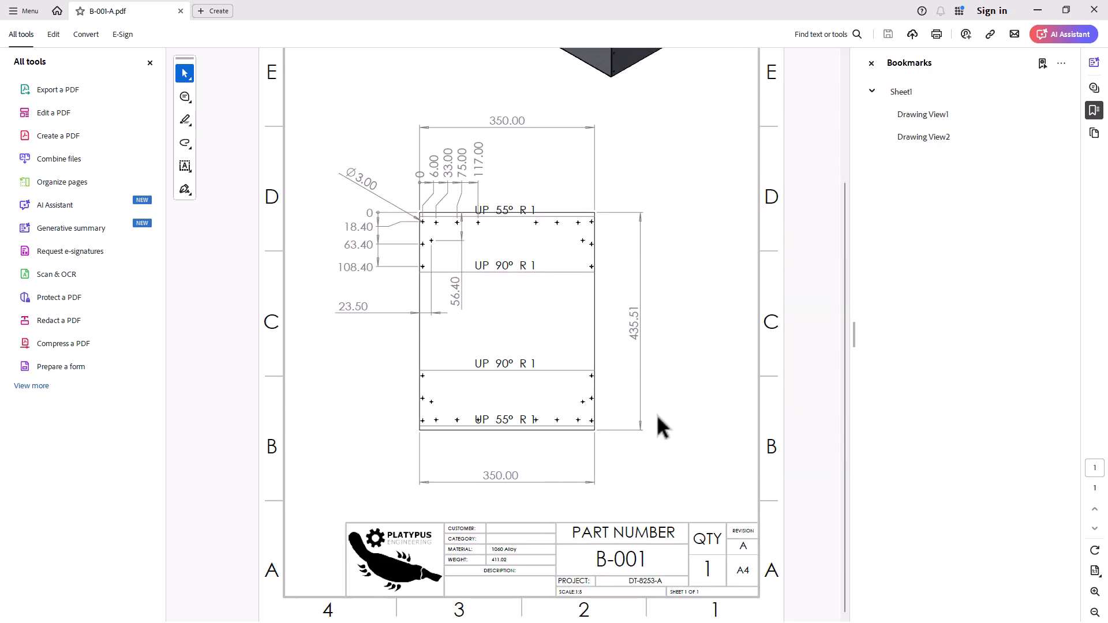
scroll(656, 414, "up", 3)
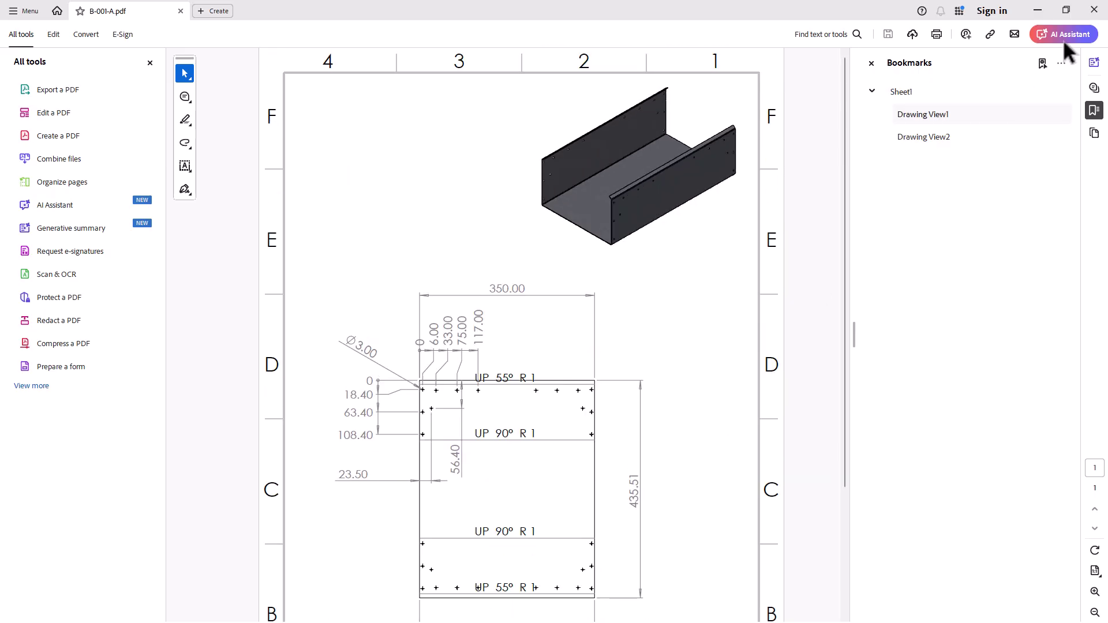
left_click(1094, 10)
Open the Microphone project folder in File Explorer, and create a new SOLIDWORKS Batch document in Batch+
left_click(600, 37)
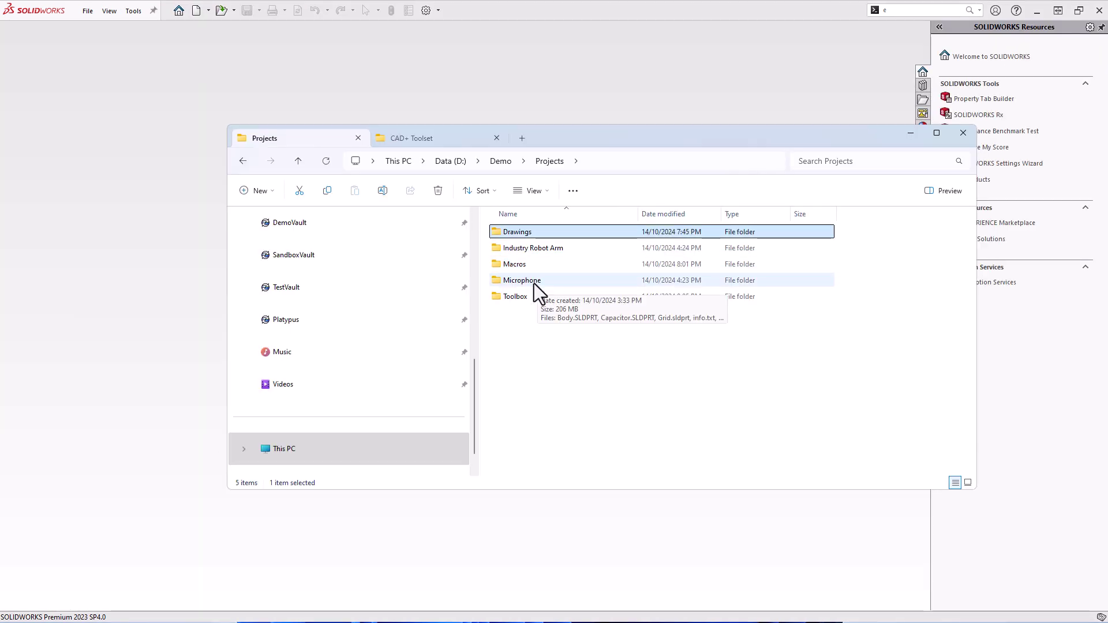
double_click(522, 281)
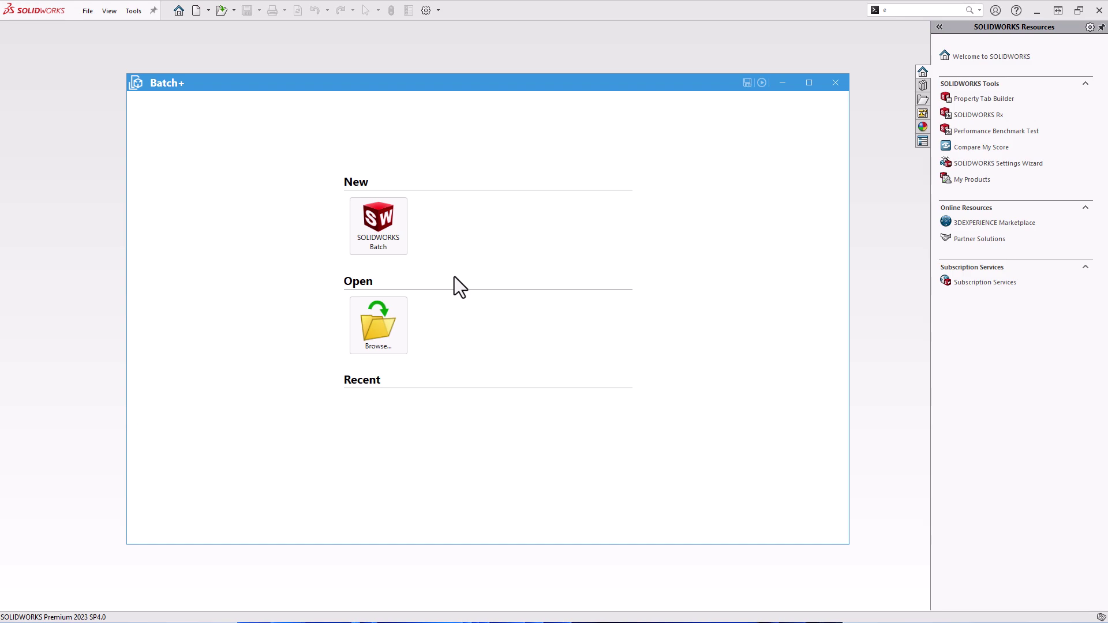
left_click(391, 229)
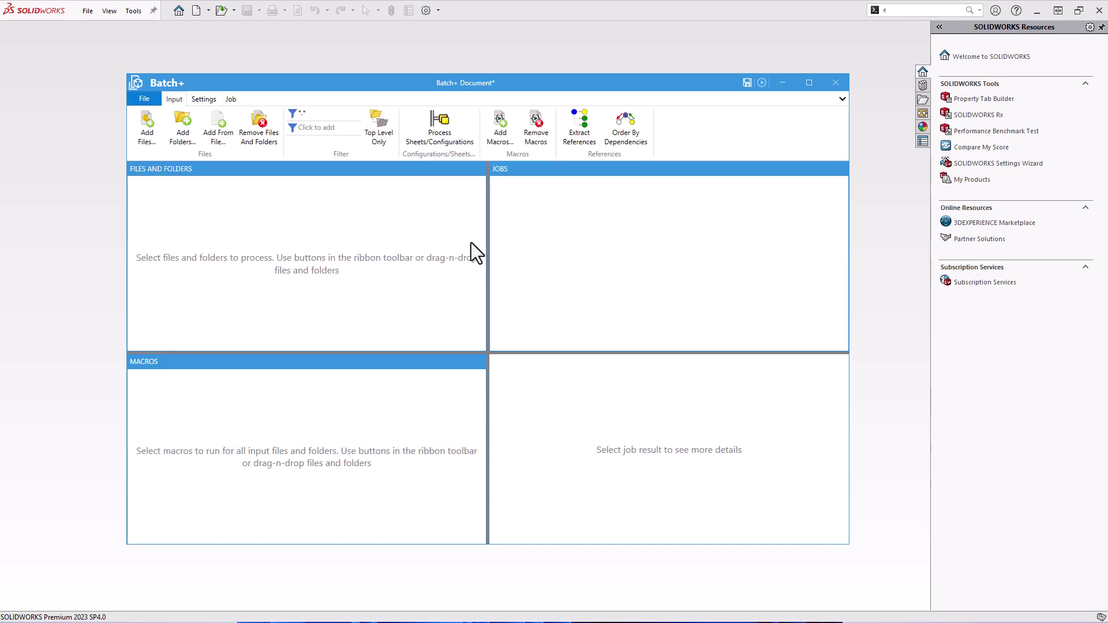
Add Microphone.SLDASM from the Microphone folder in File Explorer to the batch document's input files
key("alt+Tab")
key("alt+Tab")
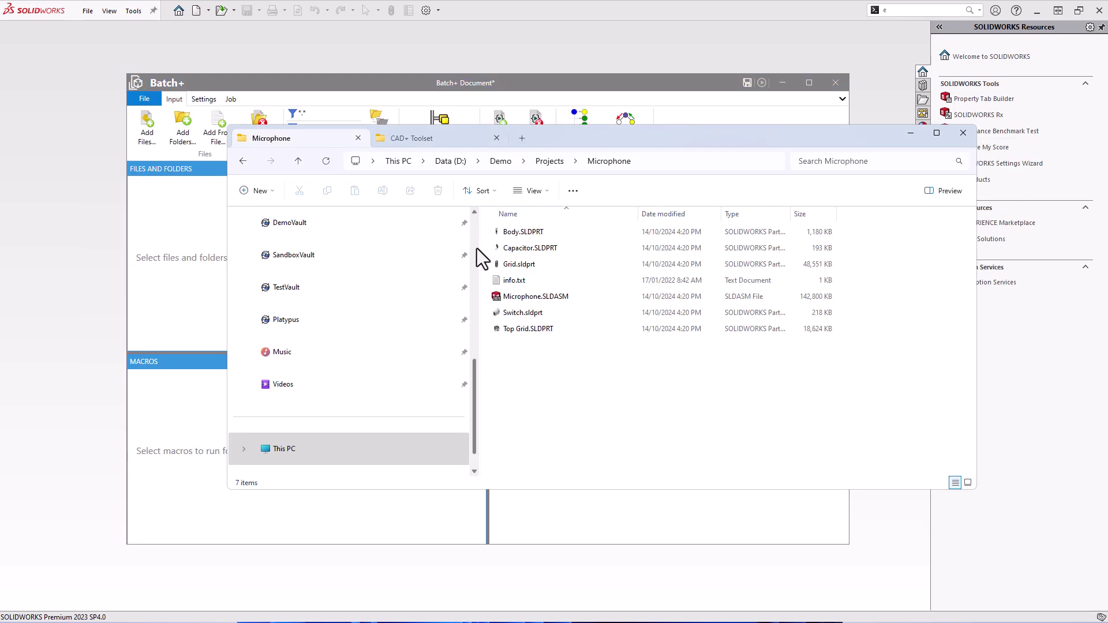
left_click_drag(595, 137, 684, 146)
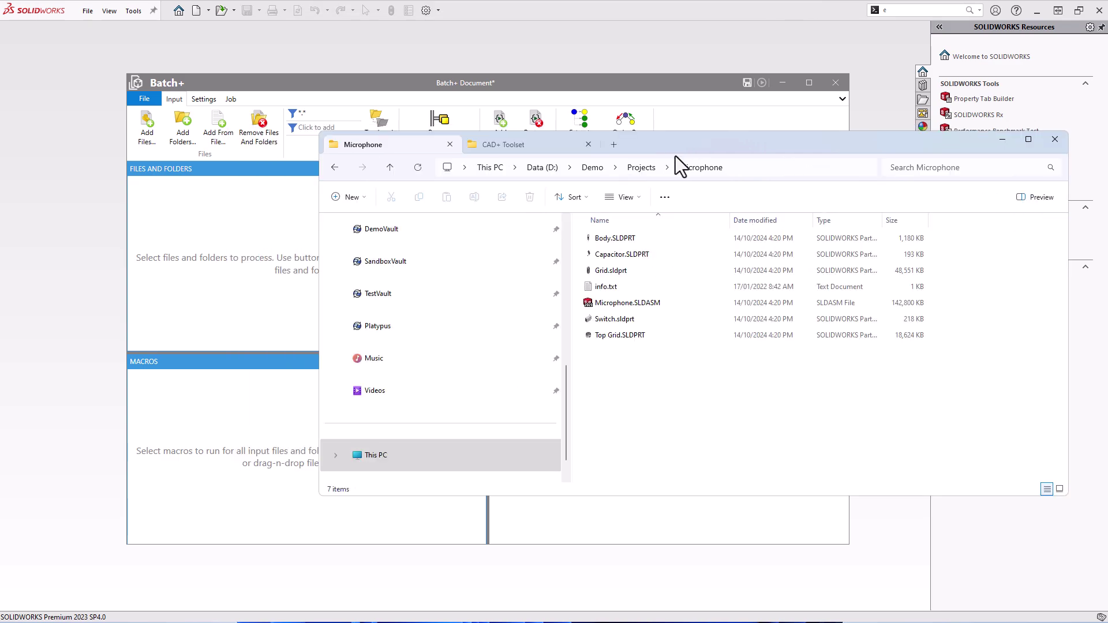
left_click_drag(614, 303, 244, 247)
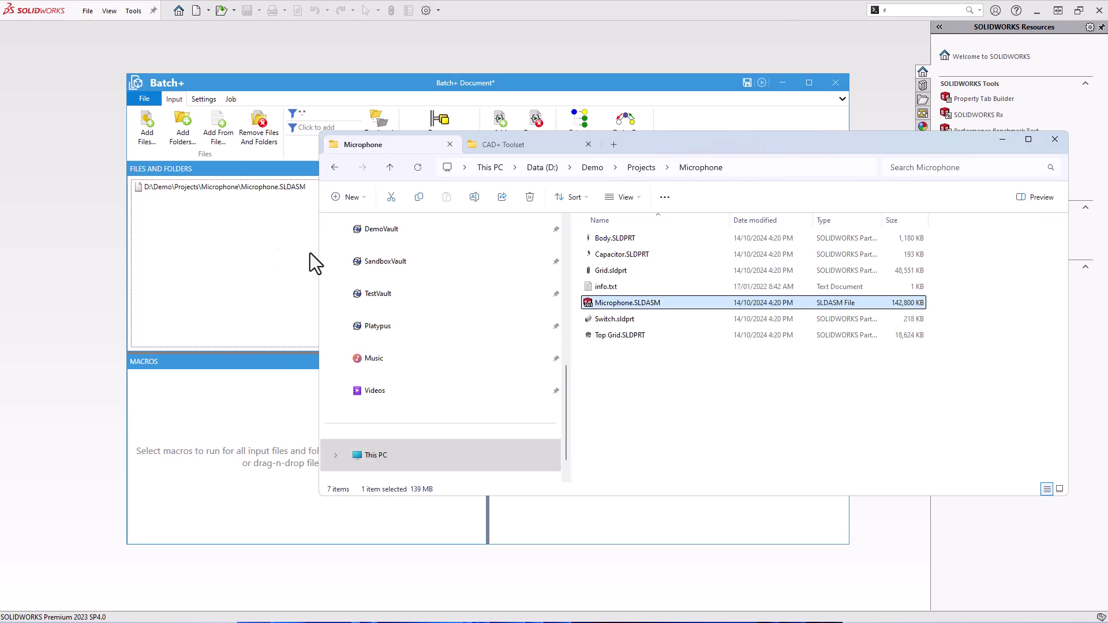
Add the Export macro from the Projects\Macros folder to the batch document's macro list
left_click(641, 168)
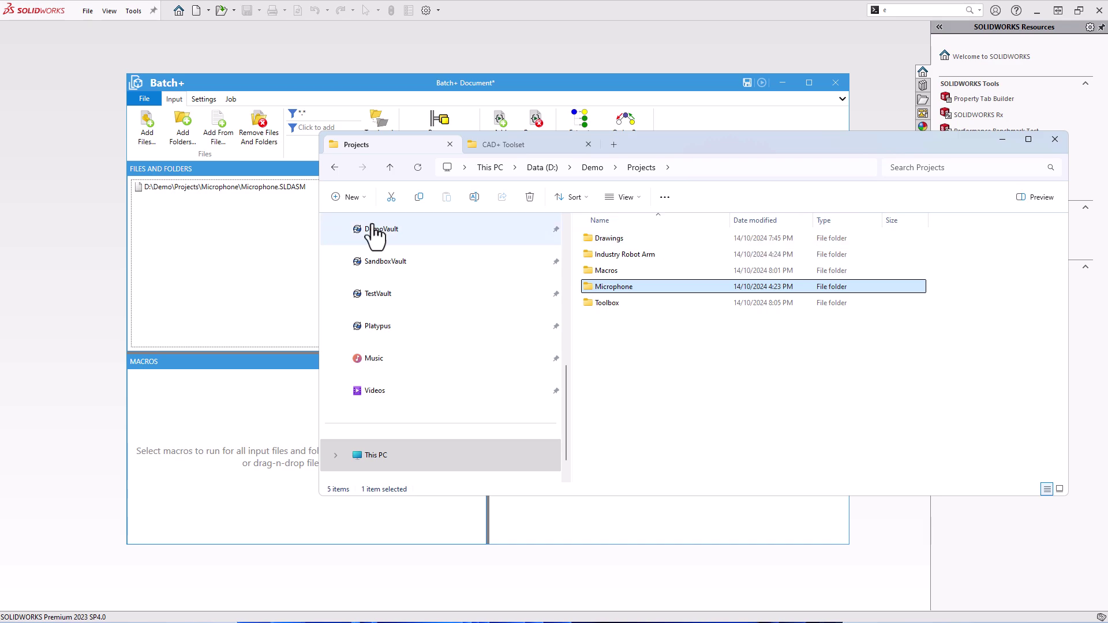
double_click(605, 271)
left_click_drag(610, 238, 250, 410)
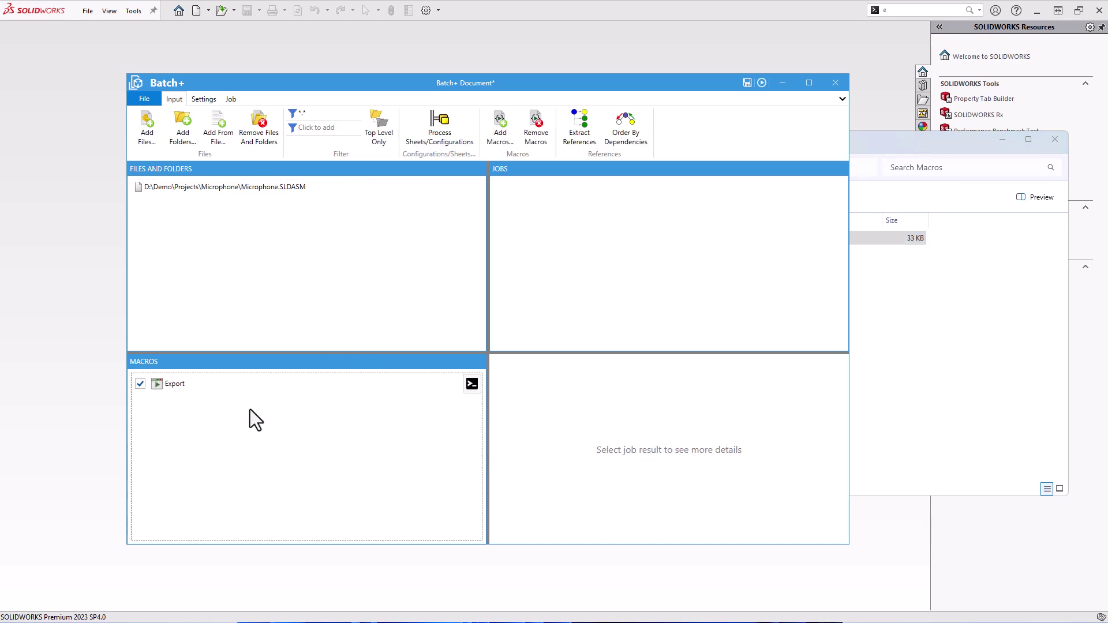
Add a first argument to the Export macro: PDFs\ followed by the File Name variable with path type Name without extension, and .pdf
left_click(472, 384)
left_click(538, 435)
left_click(538, 435)
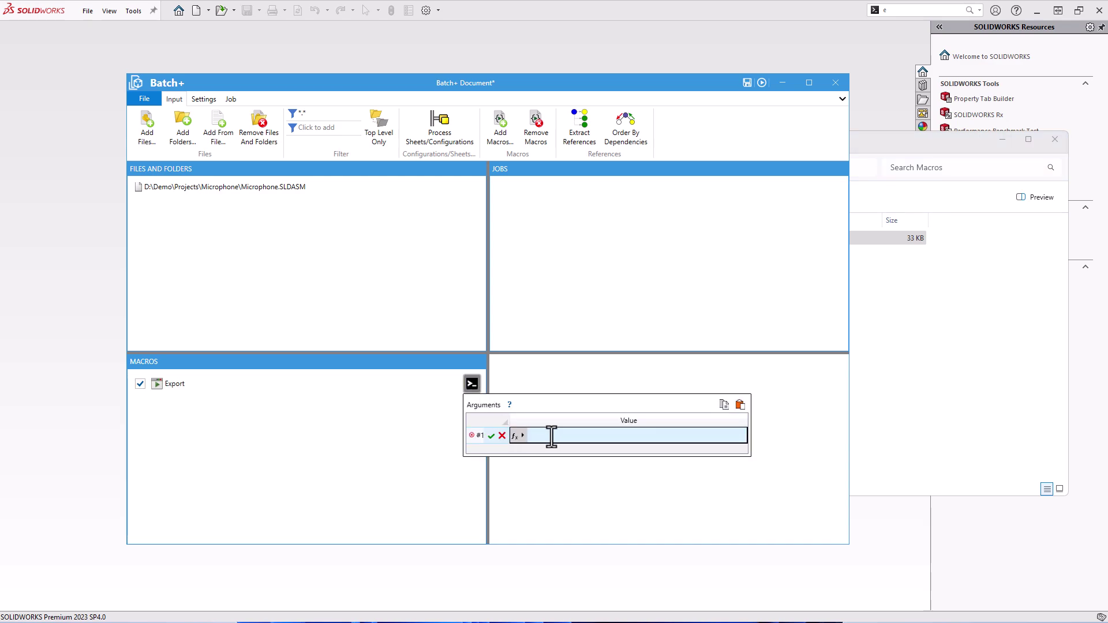
type("PDFs\\")
left_click(520, 437)
left_click(539, 450)
left_click(699, 481)
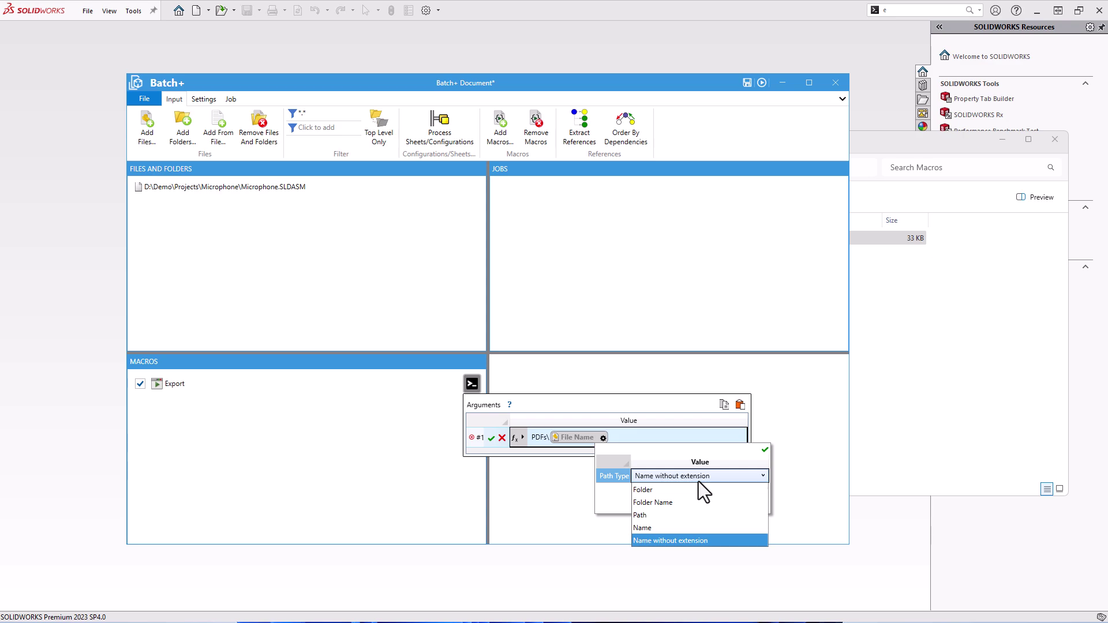
left_click(699, 481)
left_click(764, 450)
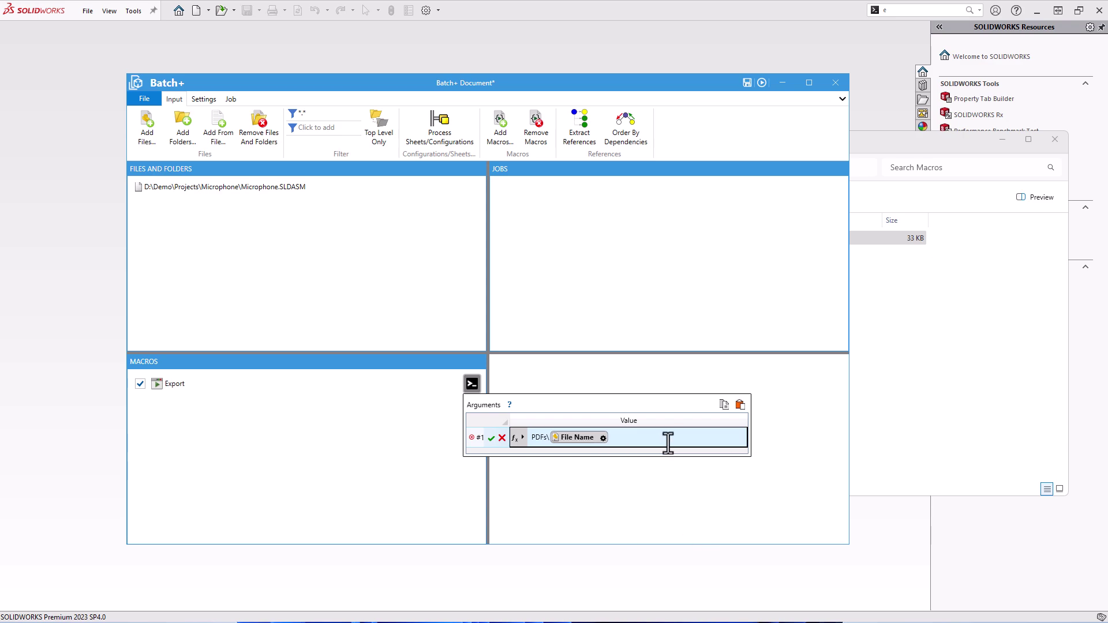
type(".pdf")
left_click(491, 440)
Add a second Export macro argument made of DWGs\, the File Name variable and .dwg, and close the arguments editor
left_click(544, 456)
type("DWGs\\")
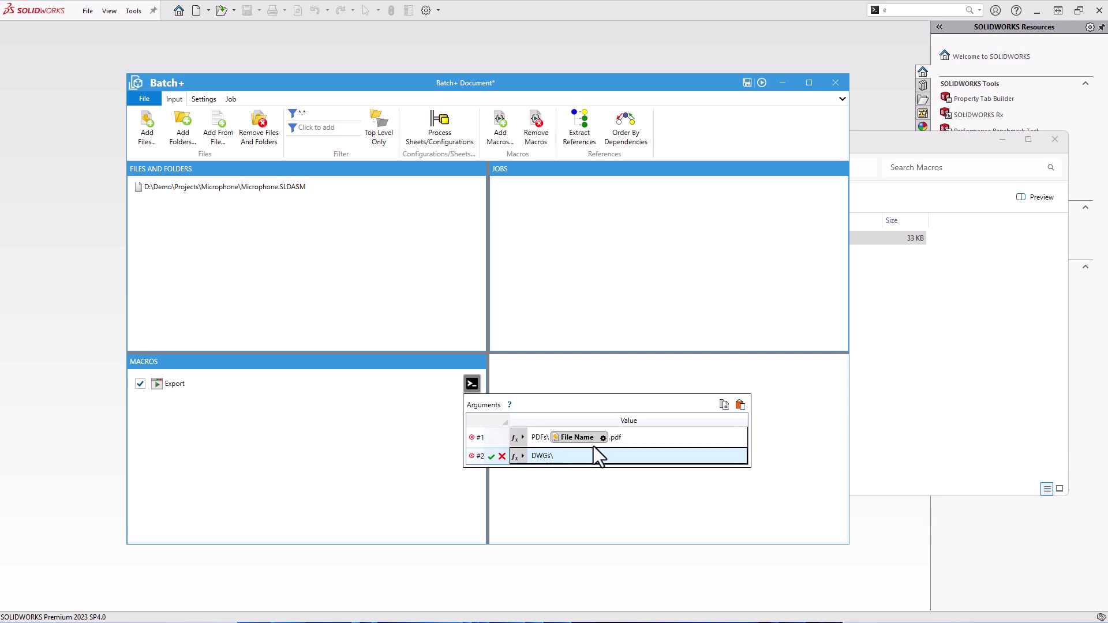
left_click(523, 456)
left_click(540, 472)
left_click(632, 460)
type(".dwg")
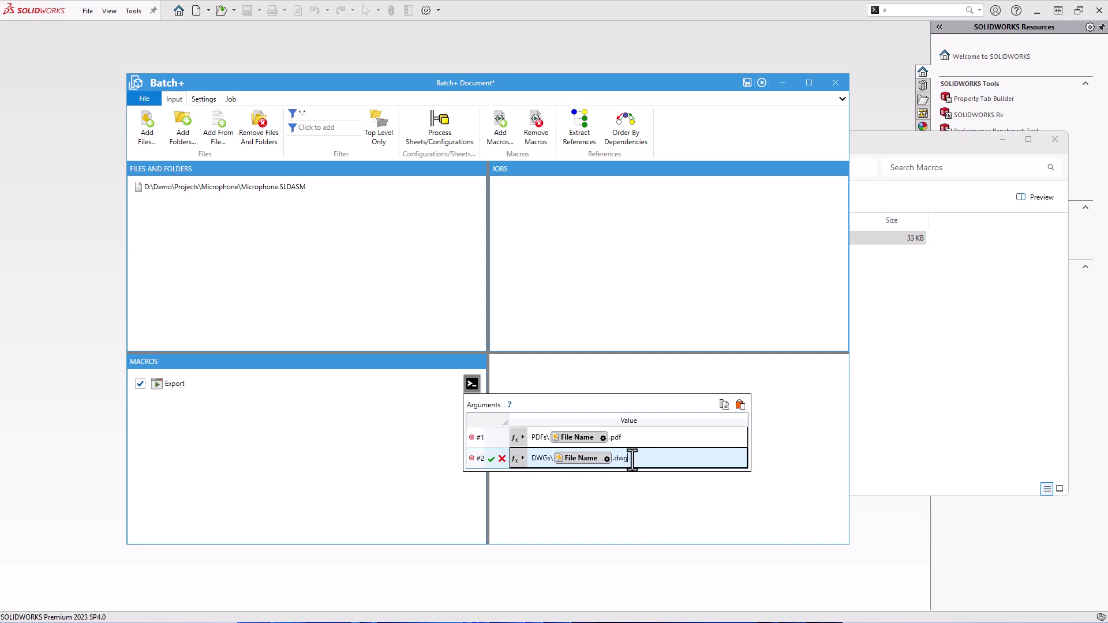
left_click(491, 459)
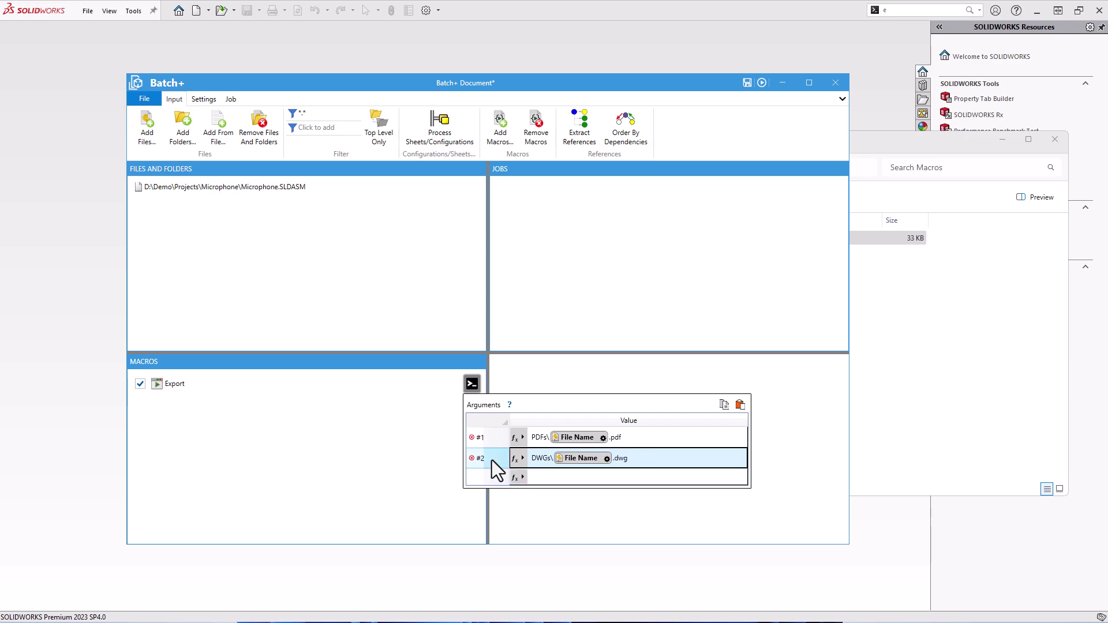
left_click(363, 413)
Enable Extract References, and set the batch to use SOLIDWORKS 2023 with the Rapid and Read Only options
left_click(580, 135)
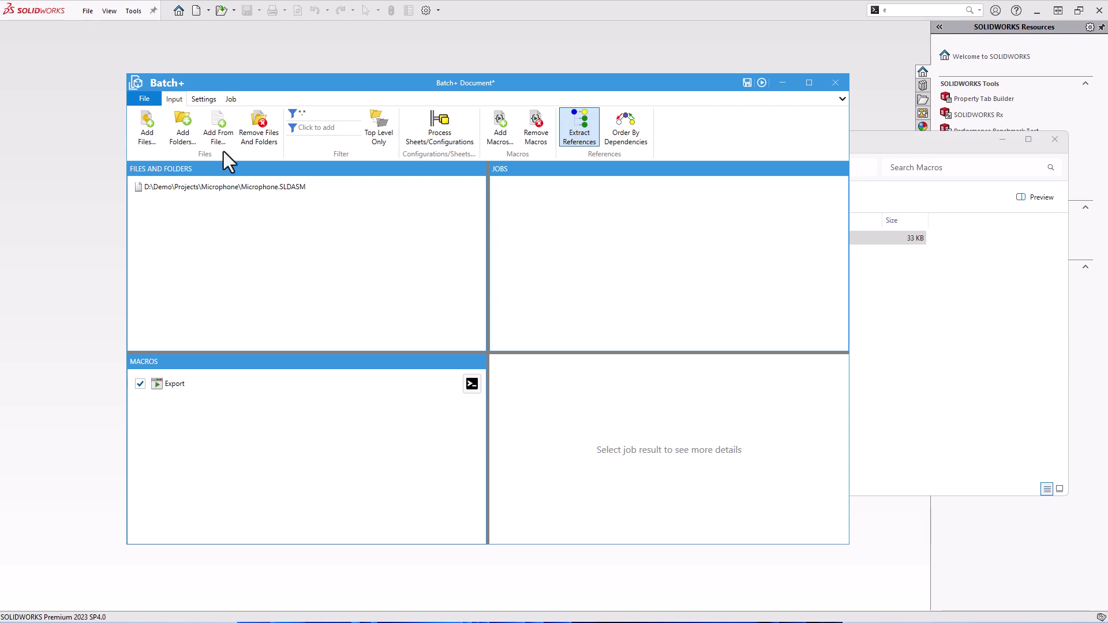
left_click(205, 100)
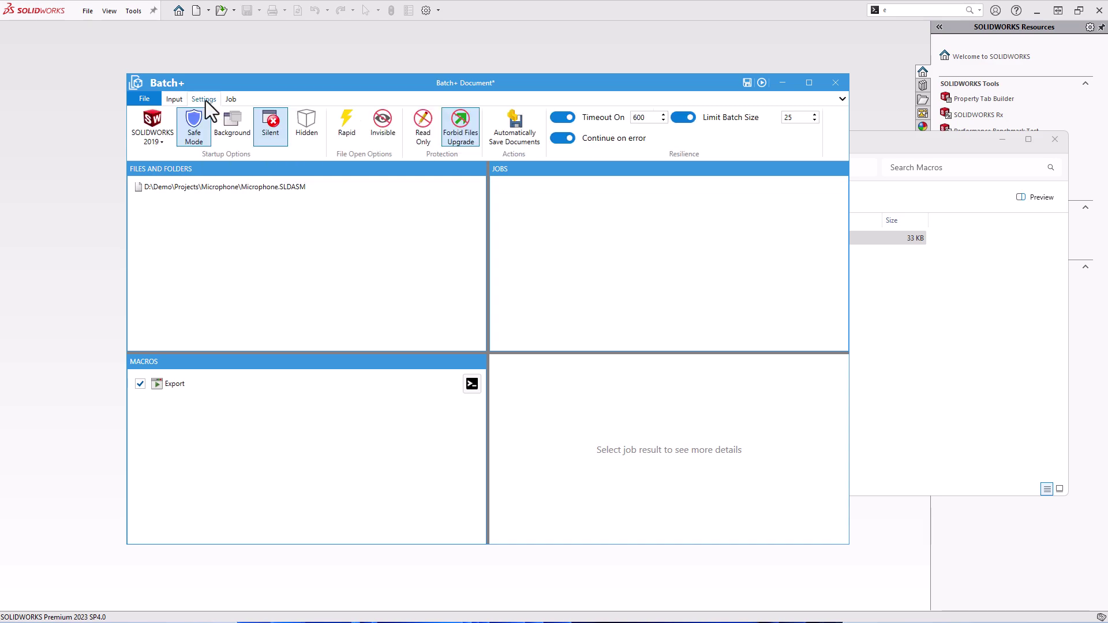
left_click(160, 137)
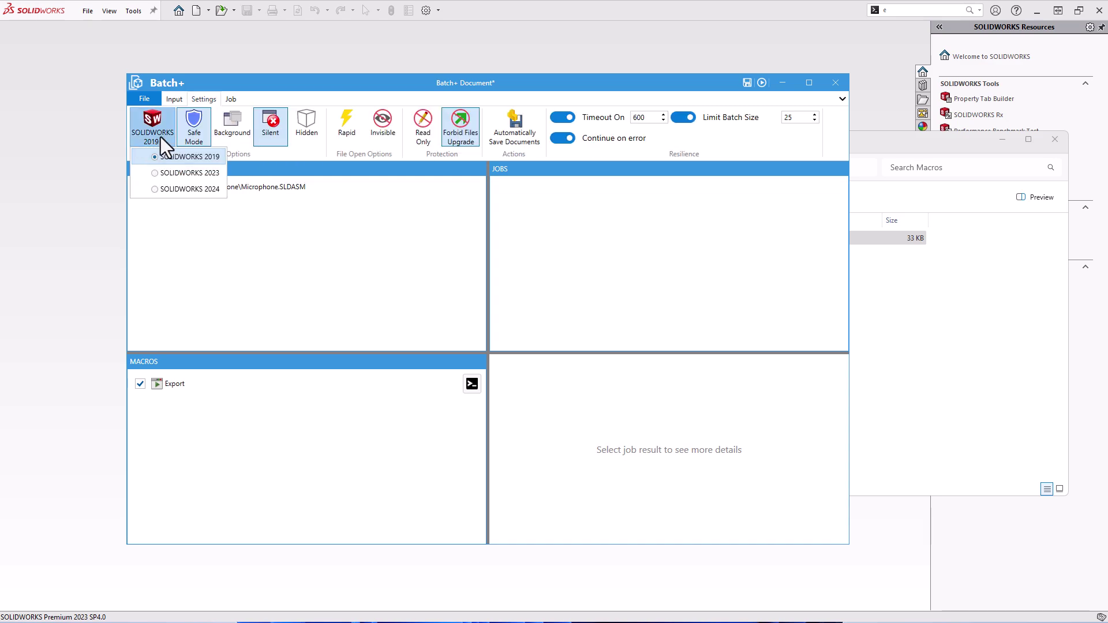
left_click(182, 179)
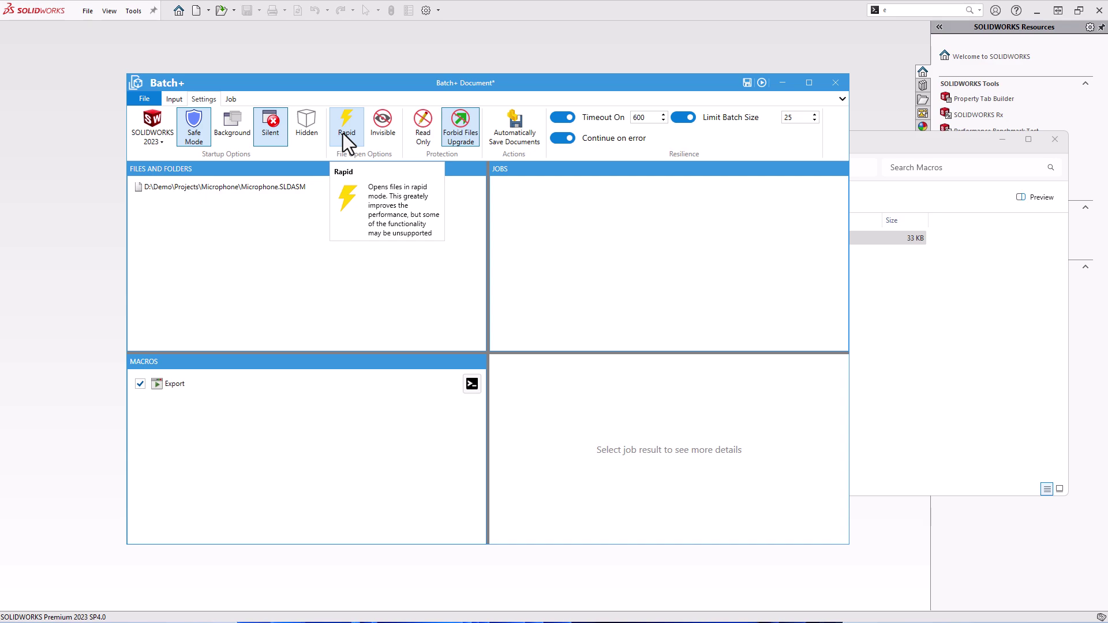
left_click(344, 135)
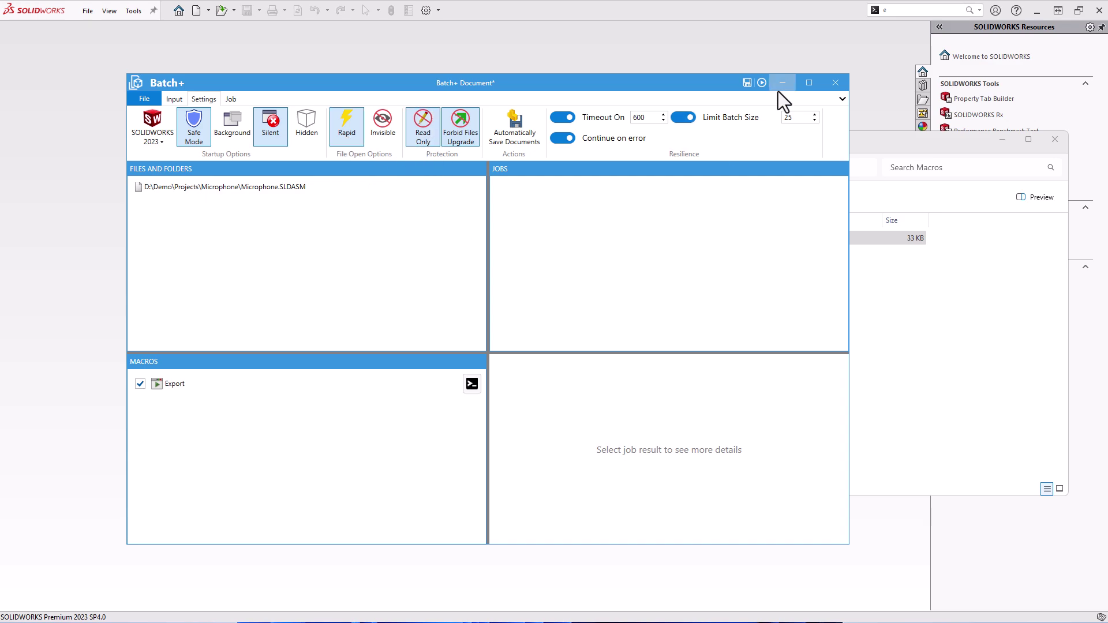
Run the batch, and add D:\Demo\Projects\Drawings as an additional search folder in the References Extractor
left_click(762, 83)
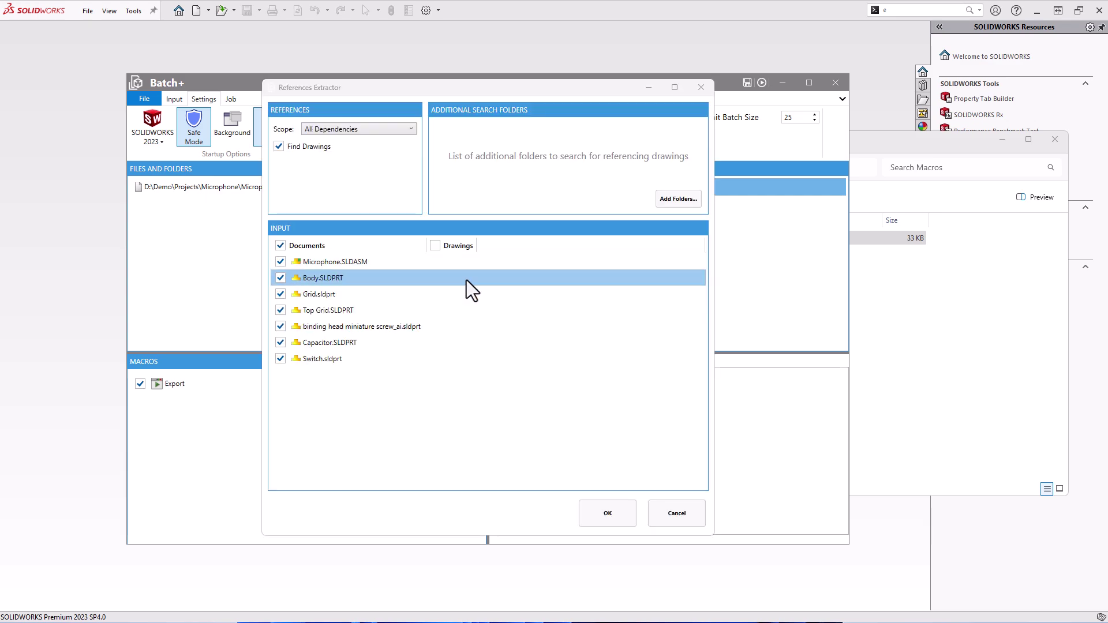
left_click(923, 318)
left_click(648, 172)
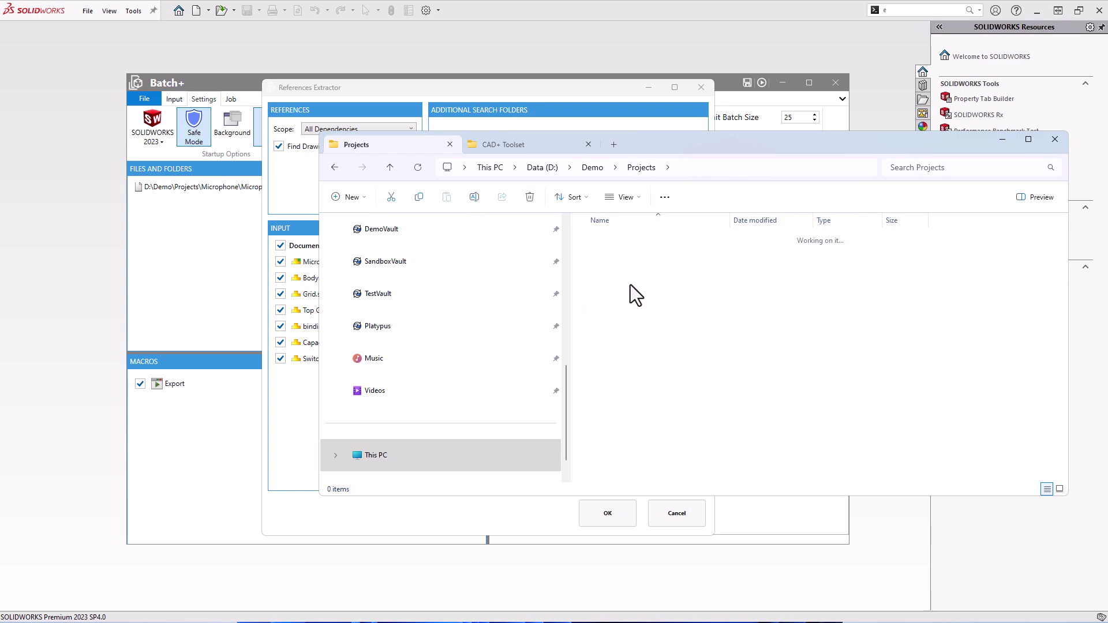
double_click(630, 286)
left_click(651, 169)
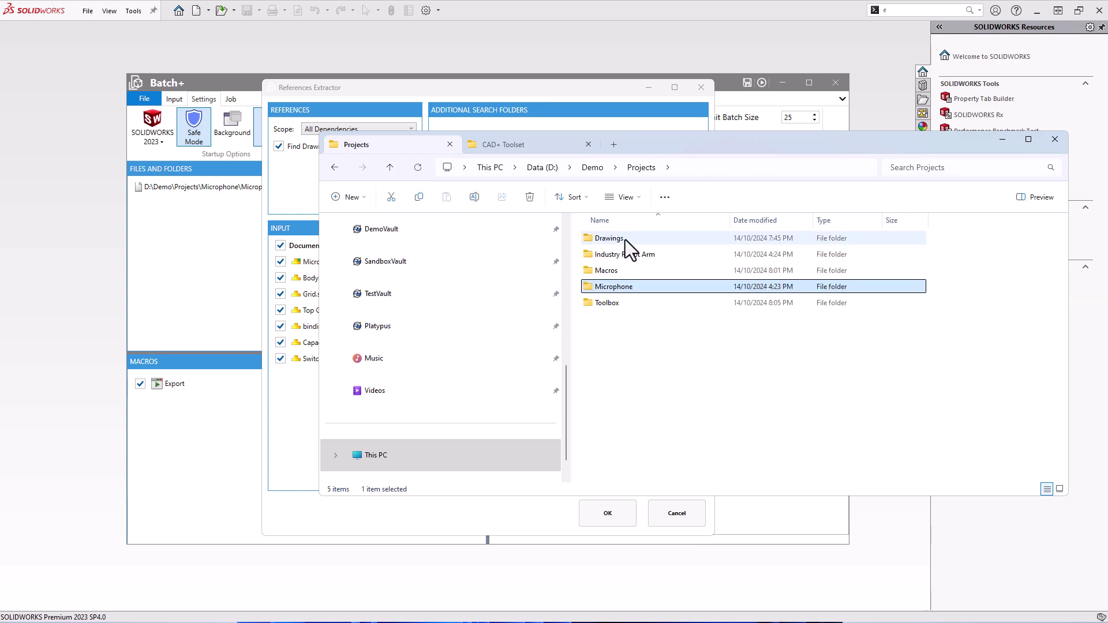
left_click(579, 91)
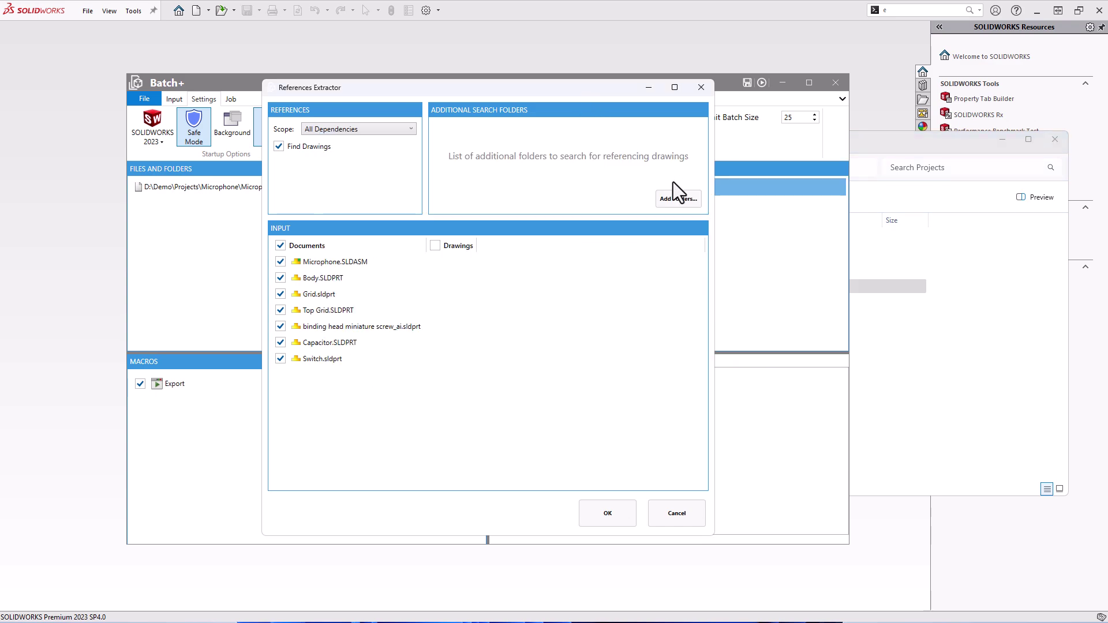
left_click(679, 200)
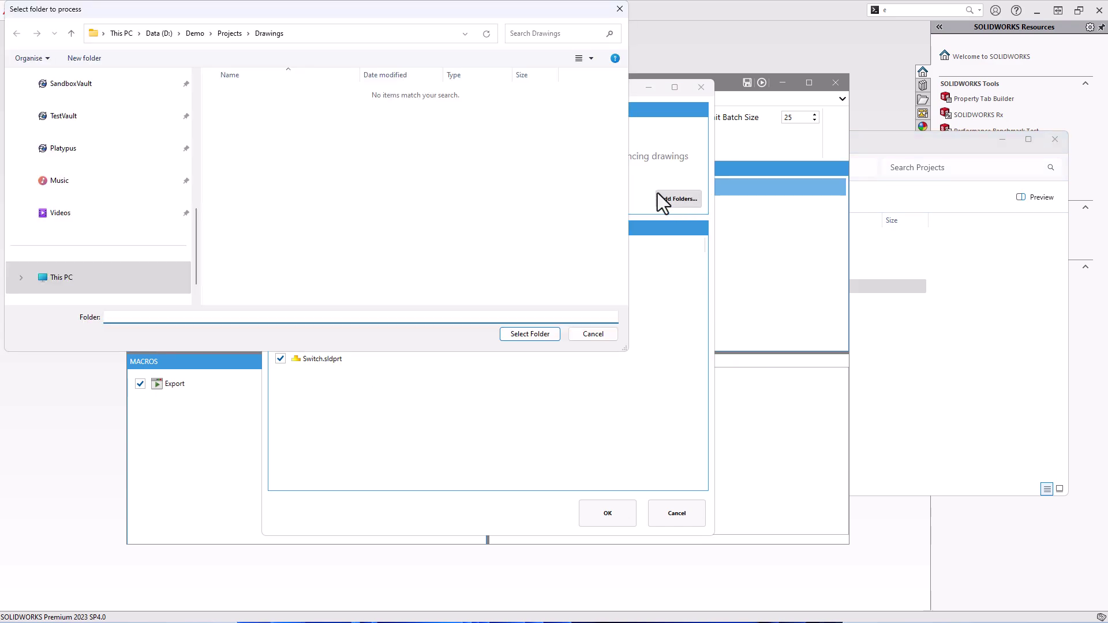
left_click(534, 337)
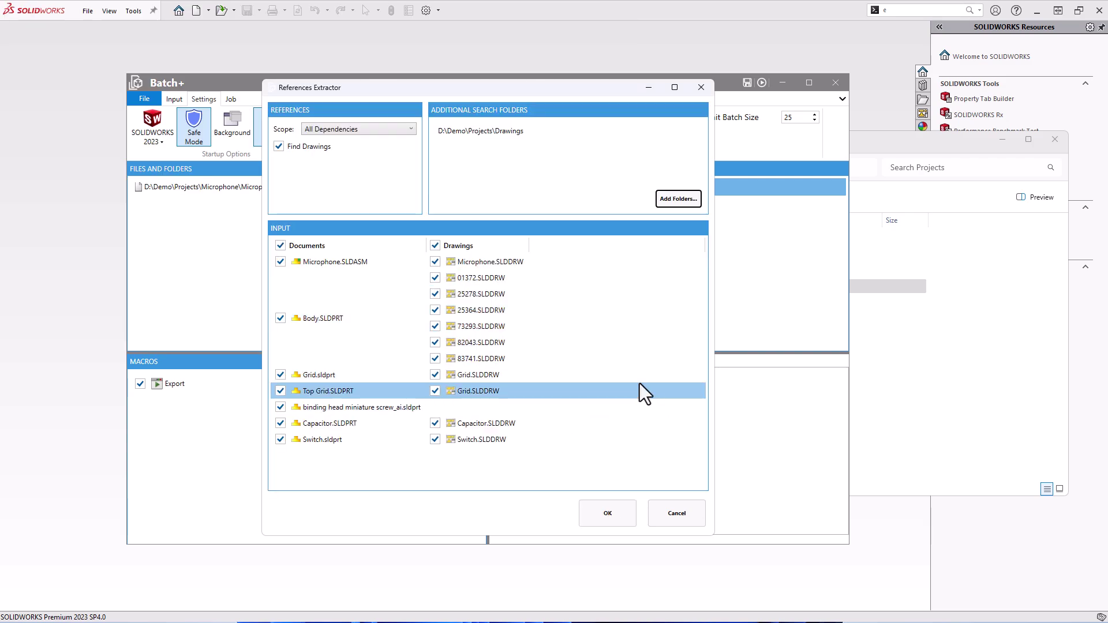
Exclude all model documents from the extracted input, keeping only the drawings, and start the job with its report shown
mouse_move(298, 321)
left_click(280, 245)
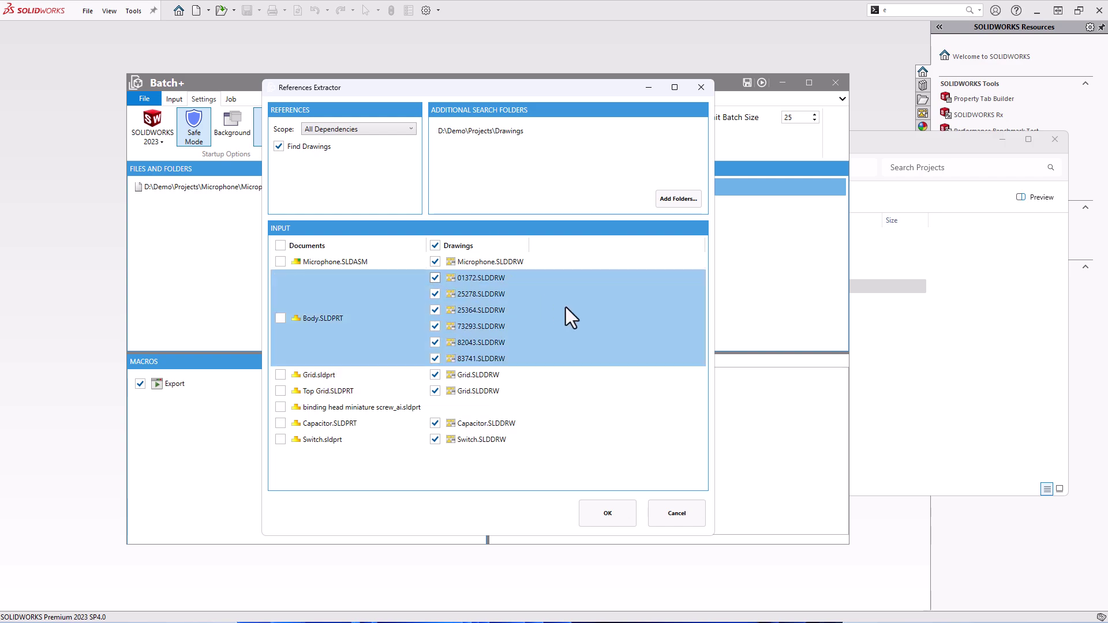
left_click(608, 511)
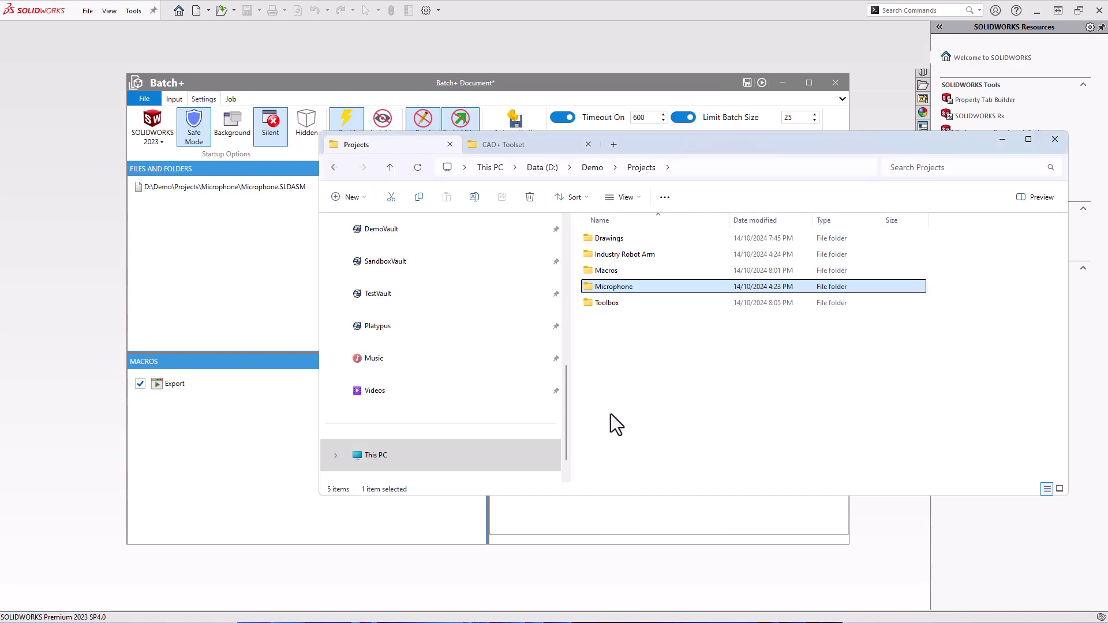
left_click(596, 86)
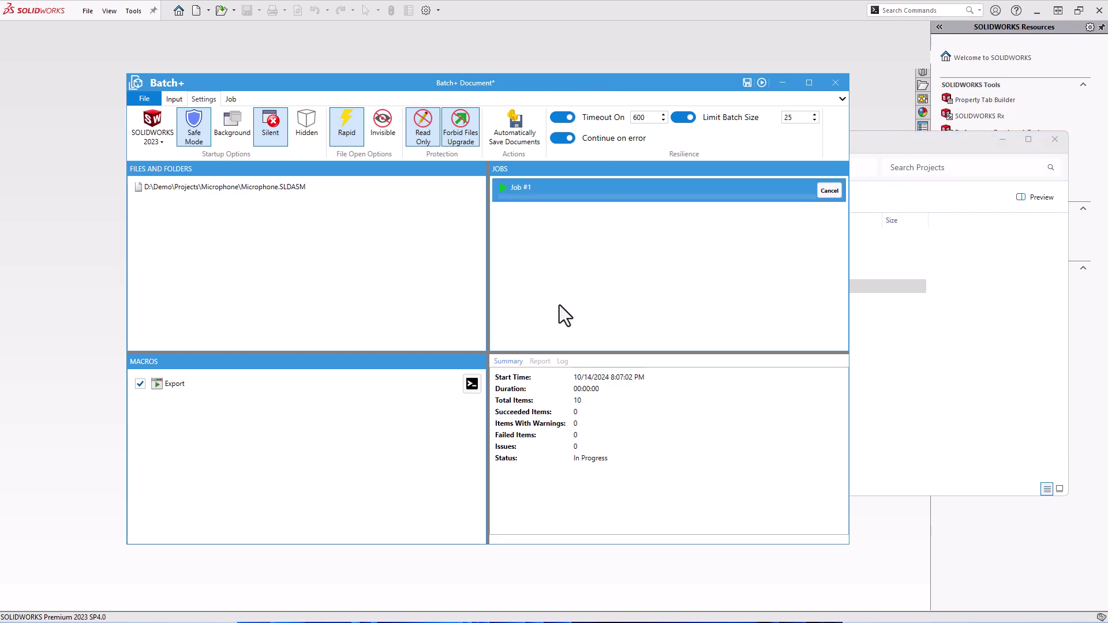
left_click(540, 361)
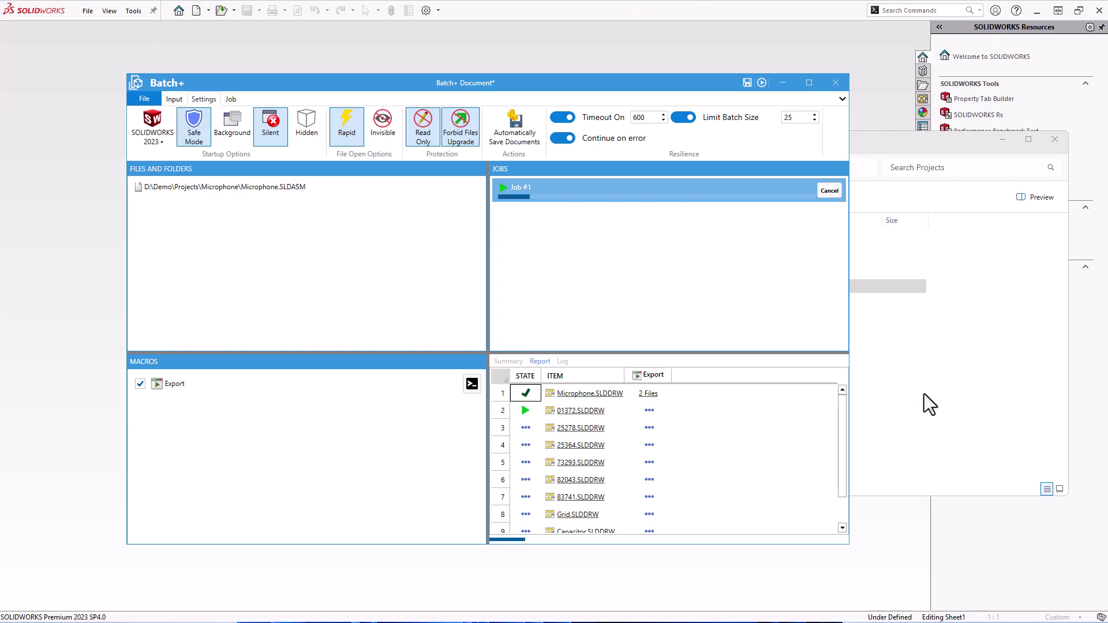
Check the exported files in the Drawings\PDFs folder in File Explorer and the output files listed for Microphone.SLDDRW in the Batch+ report
left_click(924, 394)
double_click(600, 237)
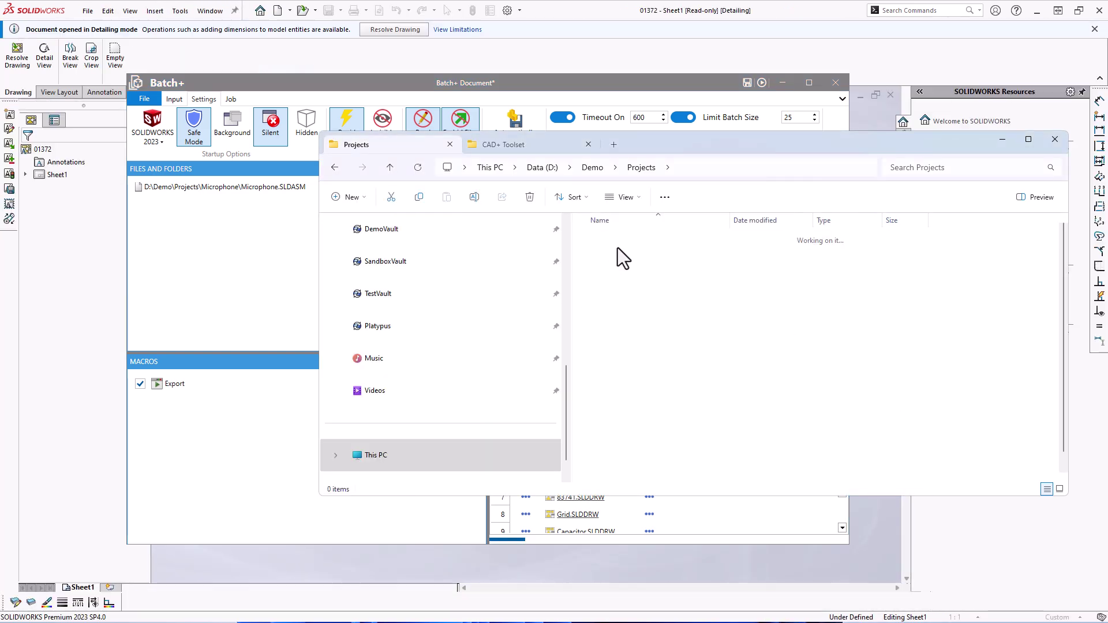
double_click(604, 254)
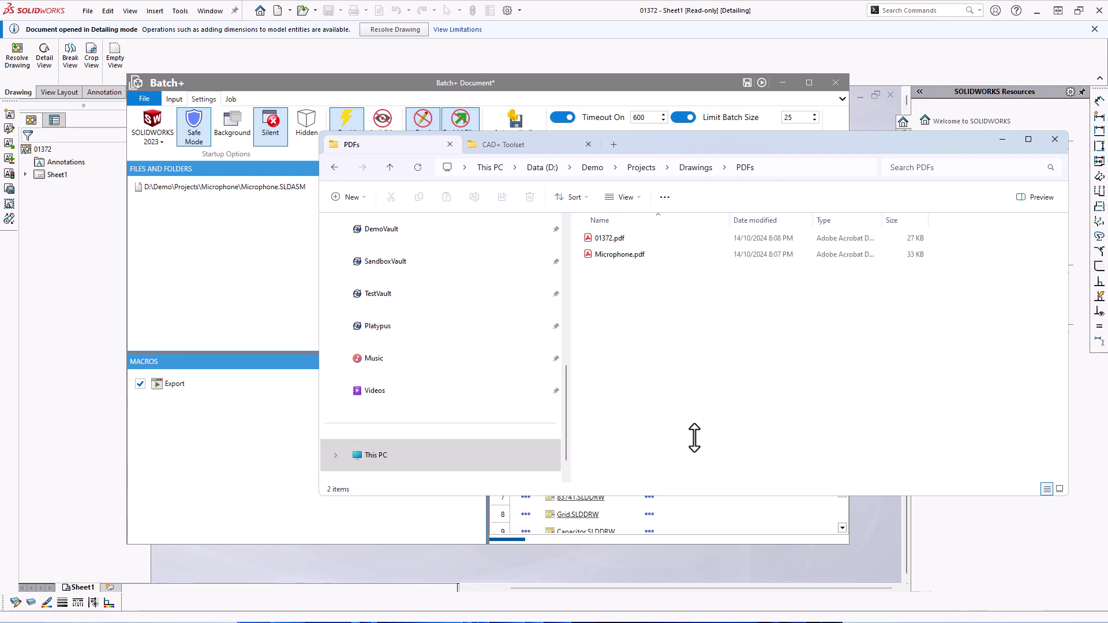
left_click_drag(714, 347, 715, 347)
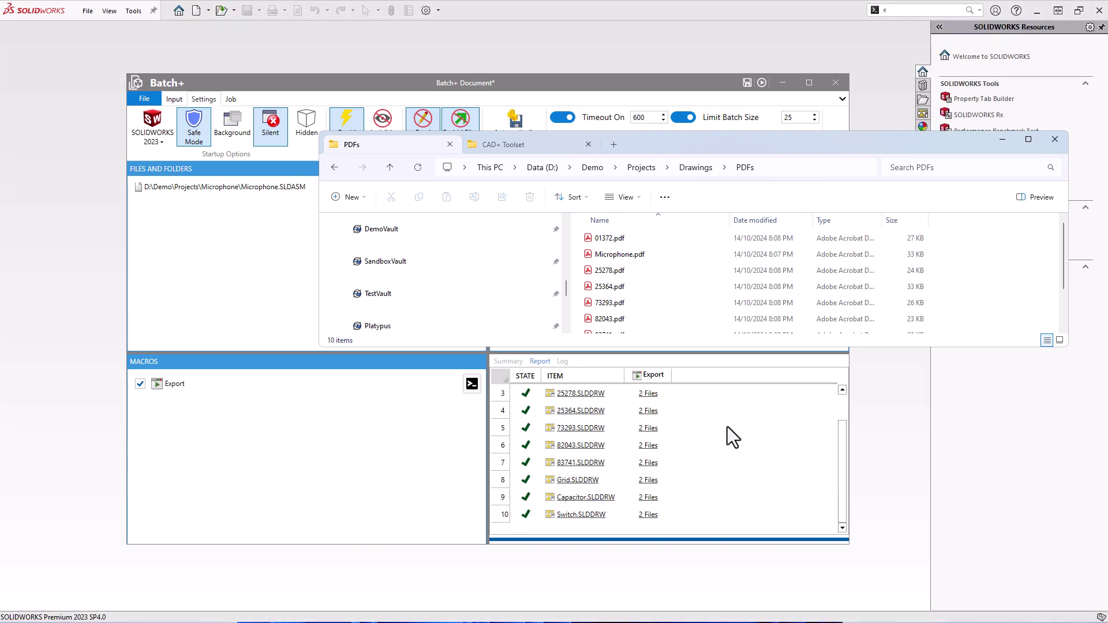
left_click(651, 397)
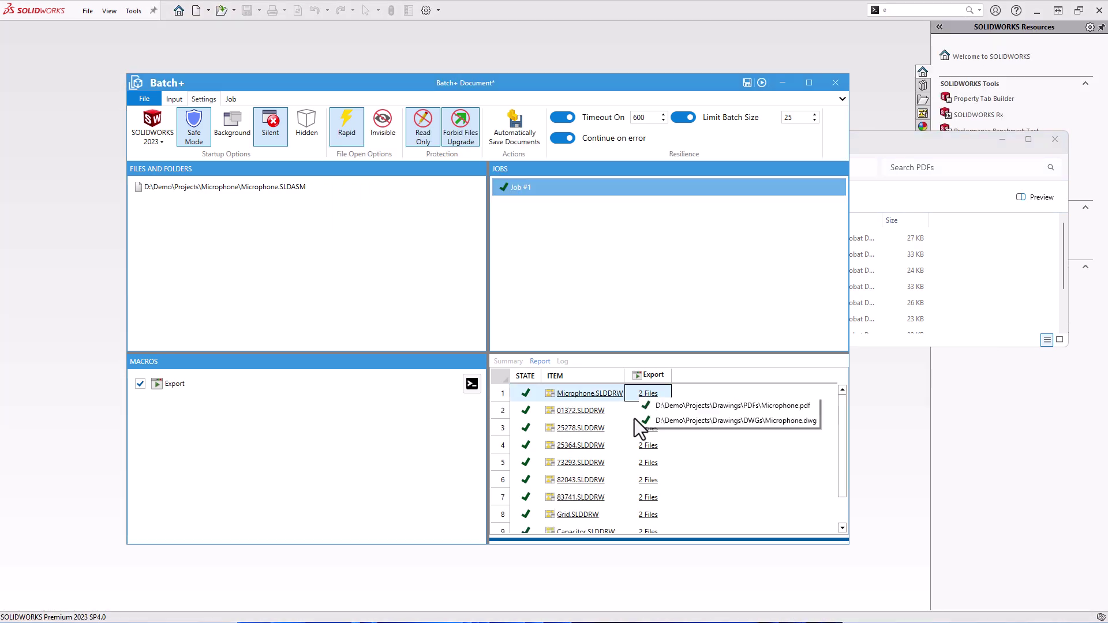
Open 25278.pdf and 25364.pdf from the PDFs folder in File Explorer, review each drawing sheet, and close them
left_click(920, 149)
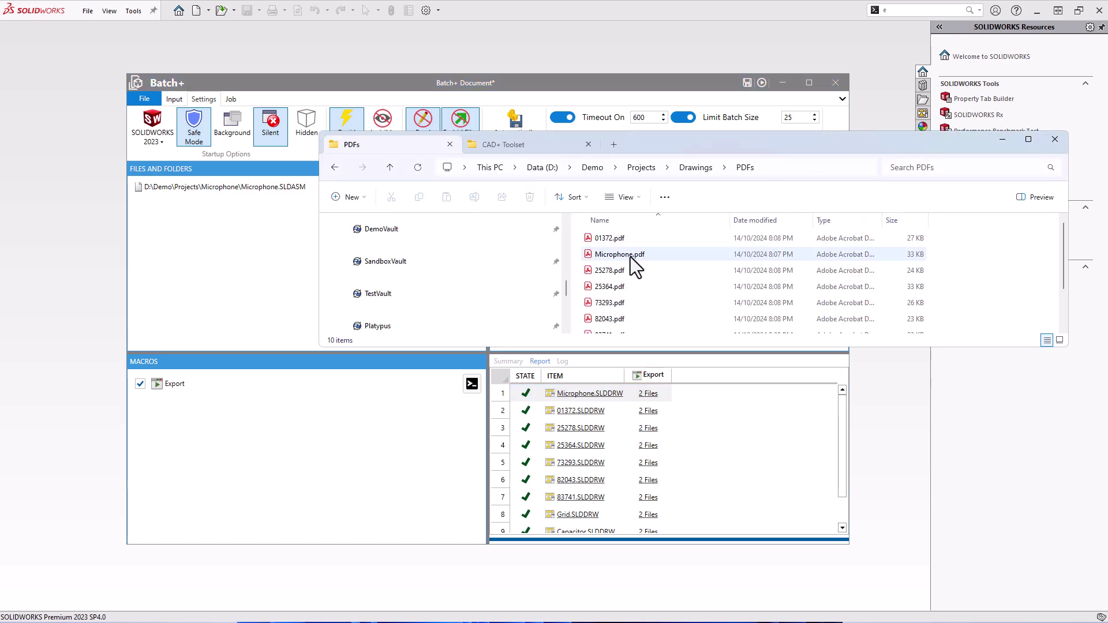
double_click(612, 270)
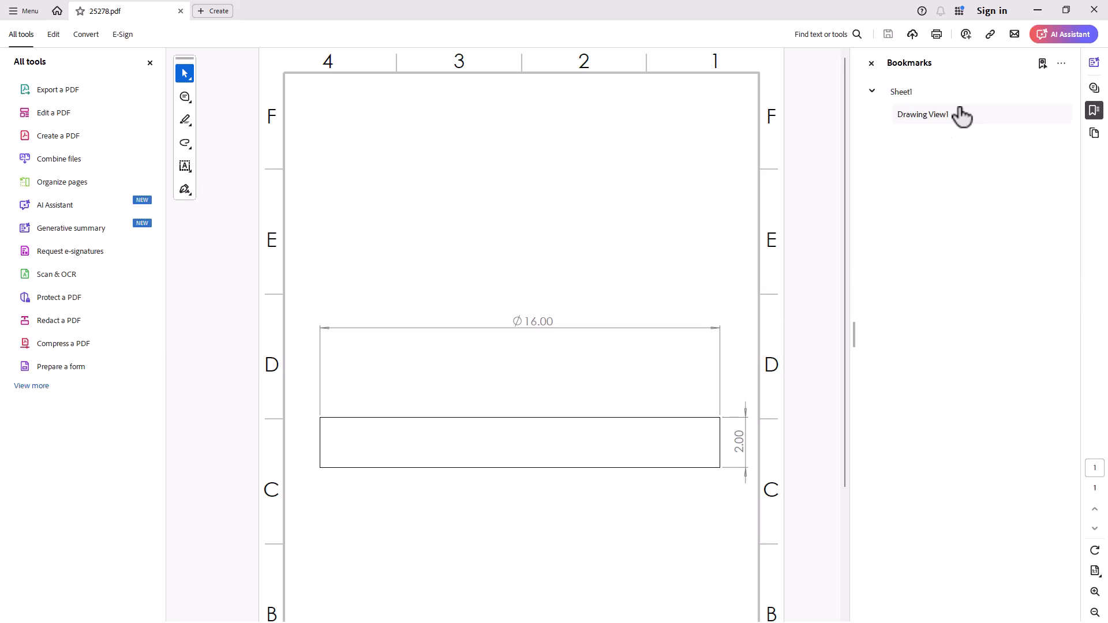
left_click(1094, 10)
double_click(622, 287)
scroll(626, 294, "down", 5)
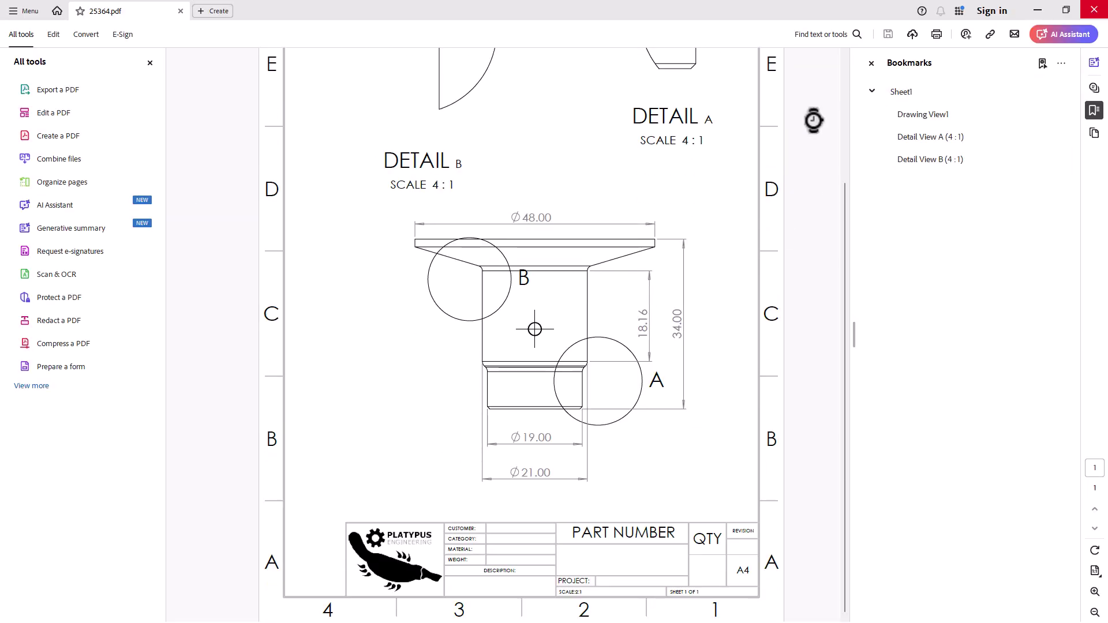
left_click(1094, 10)
Open Capacitor.dwg from the Drawings\DWGs folder, review the drawing in eDrawings, and close it
left_click(698, 167)
double_click(611, 237)
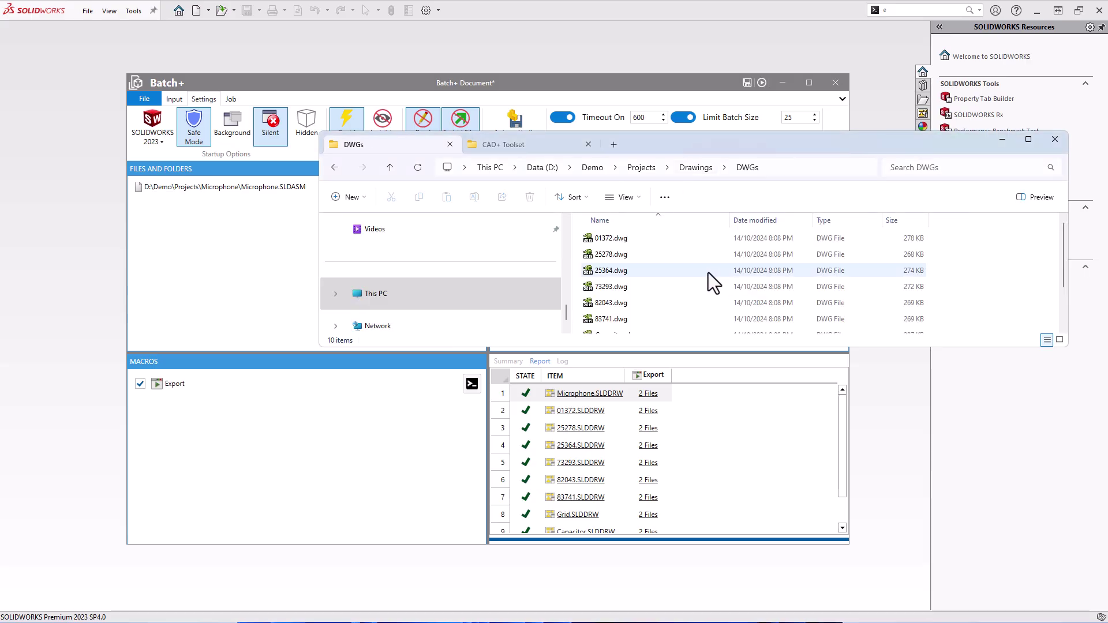
scroll(719, 272, "down", 2)
double_click(625, 278)
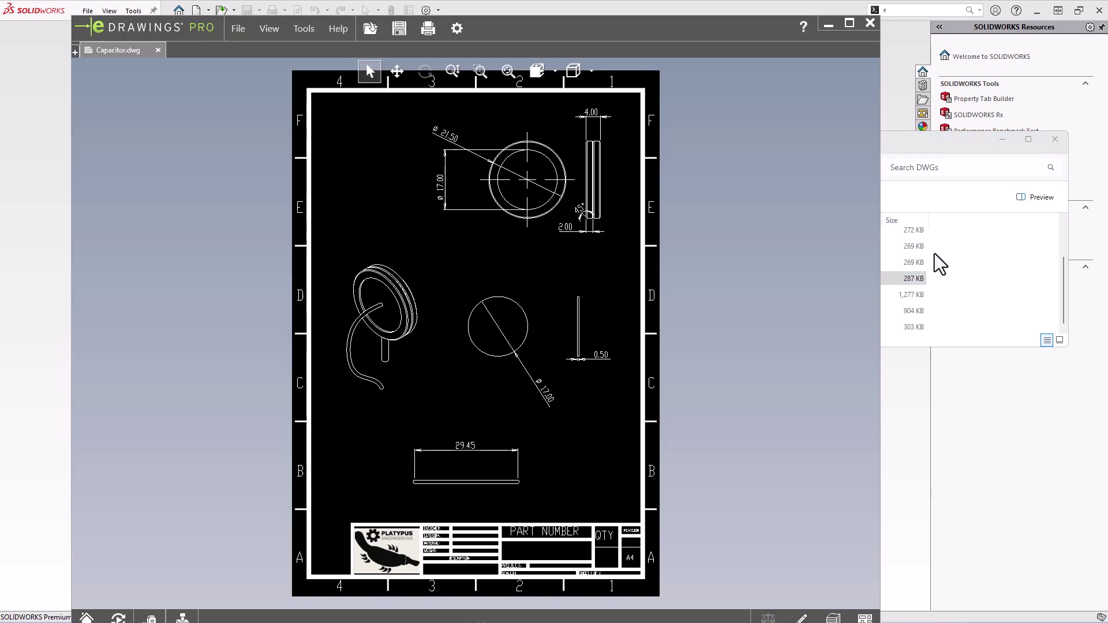
left_click(871, 23)
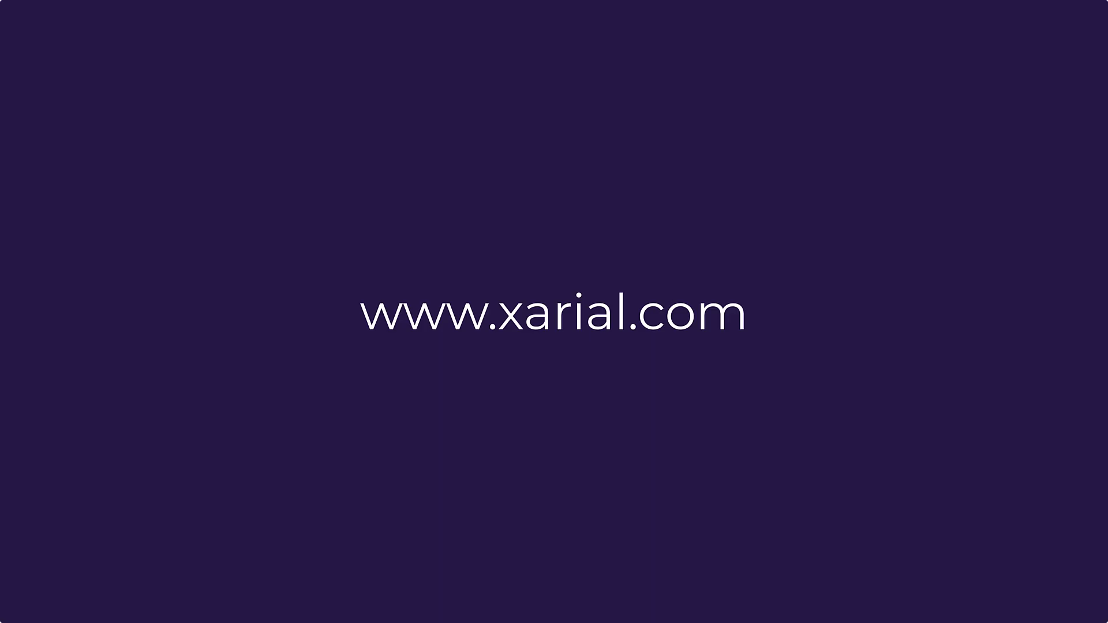